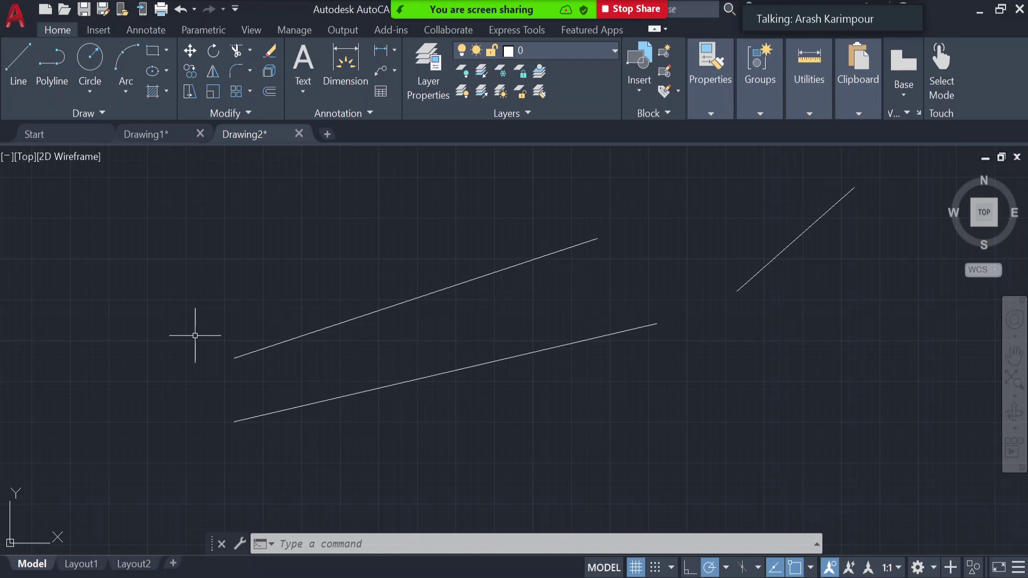
# Step: Delete all three lines from the drawing
pyautogui.hotkey('ctrl', 'a')
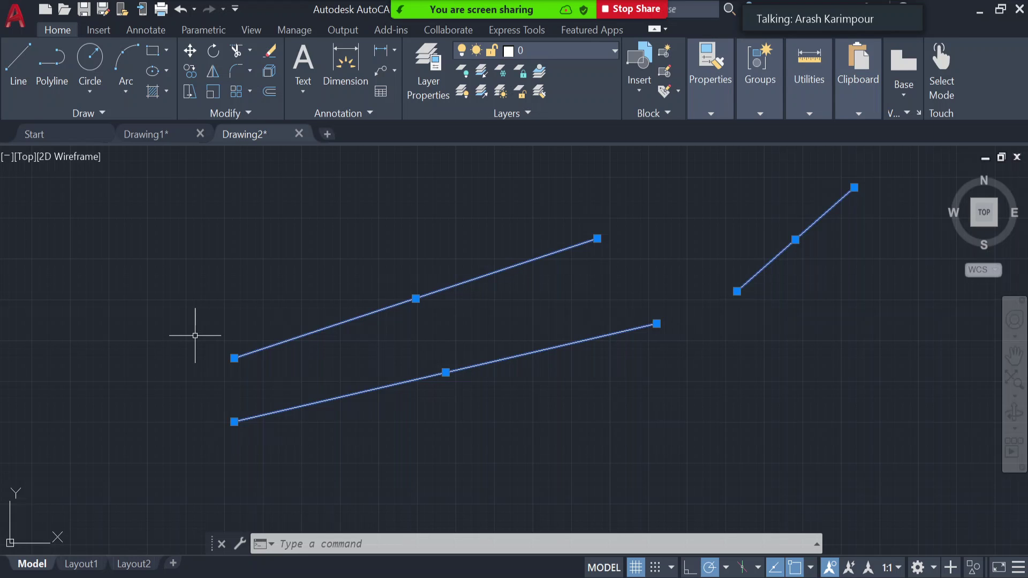
pyautogui.press('Escape')
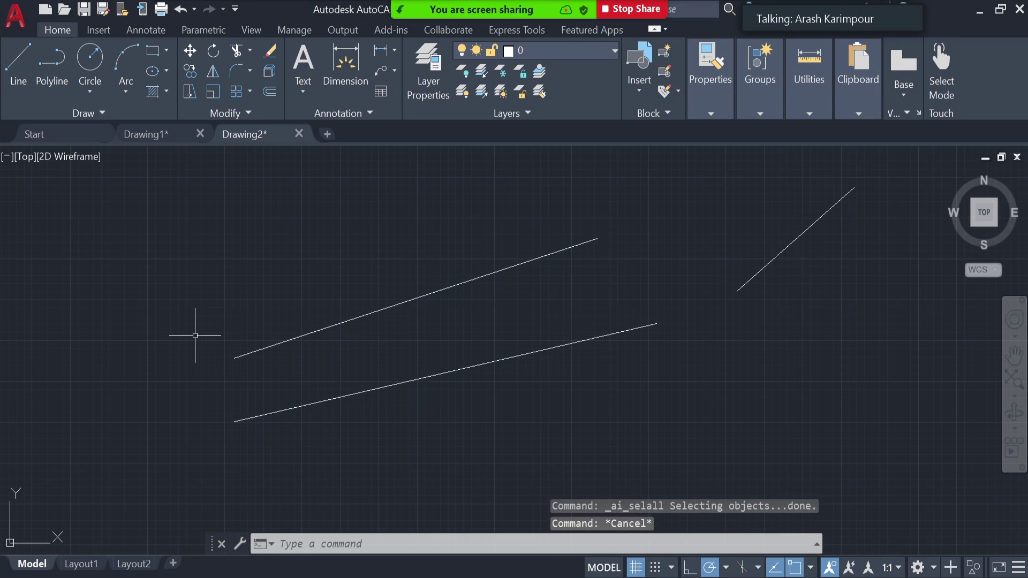
pyautogui.hotkey('ctrl', 'a')
pyautogui.press('Delete')
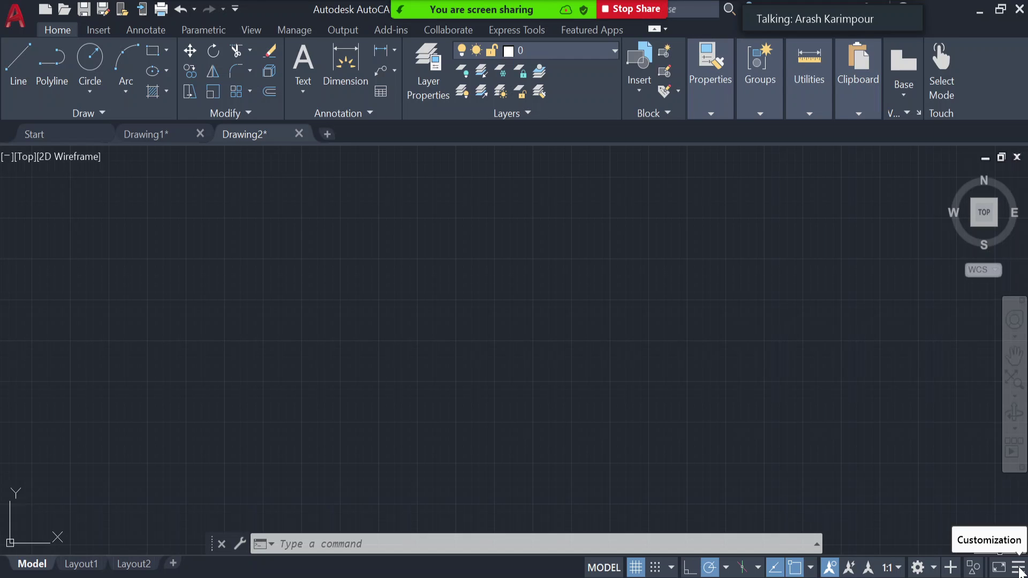
# Step: Show the Dynamic Input toggle in the status bar, and switch Dynamic Input off and back on
pyautogui.click(1019, 571)
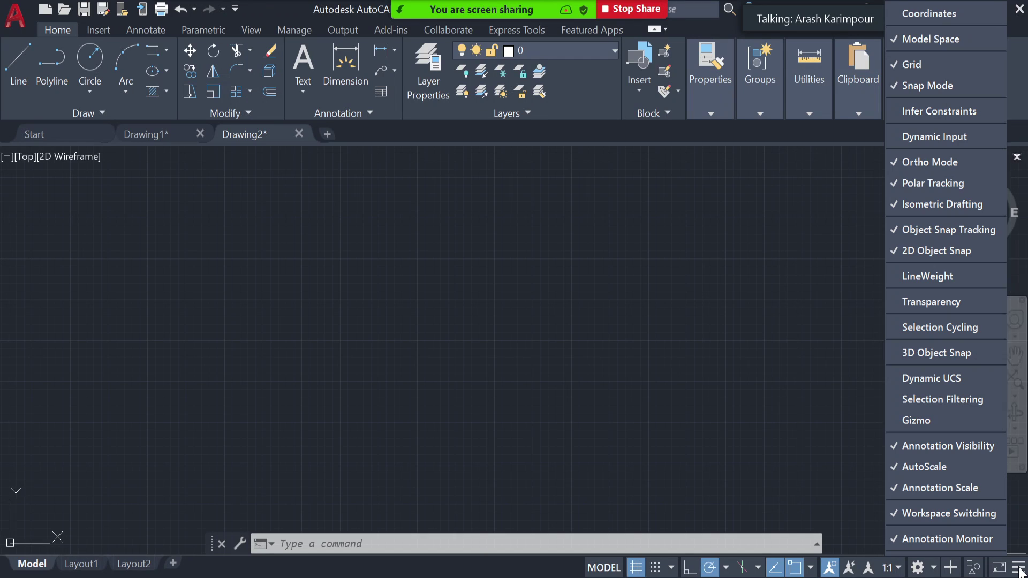
pyautogui.click(927, 136)
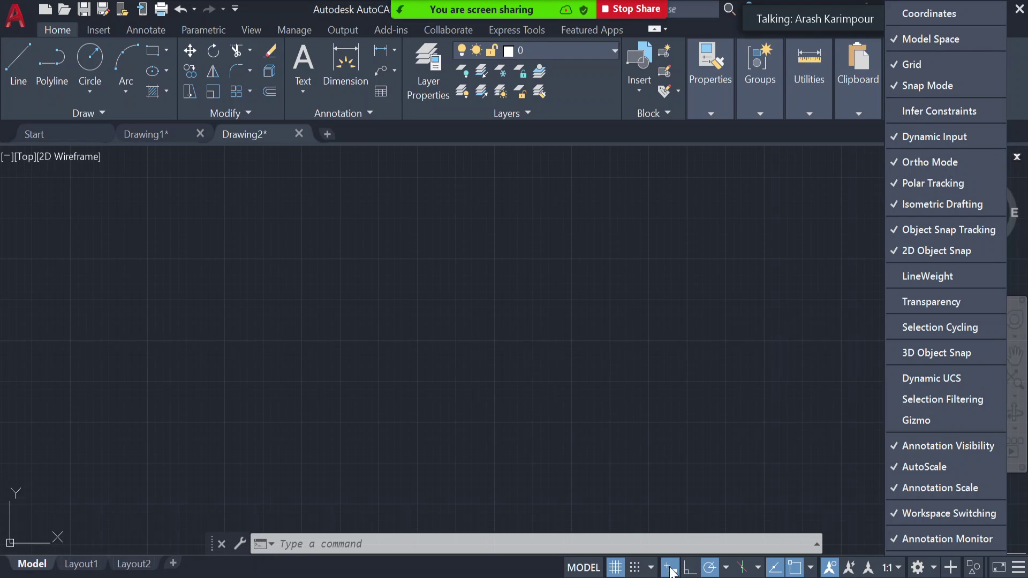
pyautogui.click(1021, 569)
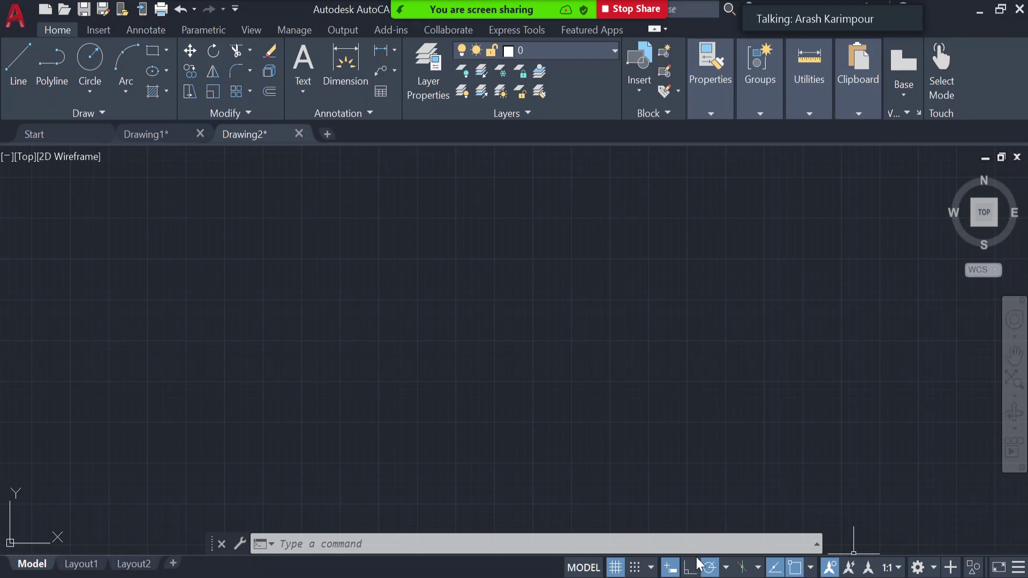
pyautogui.click(670, 569)
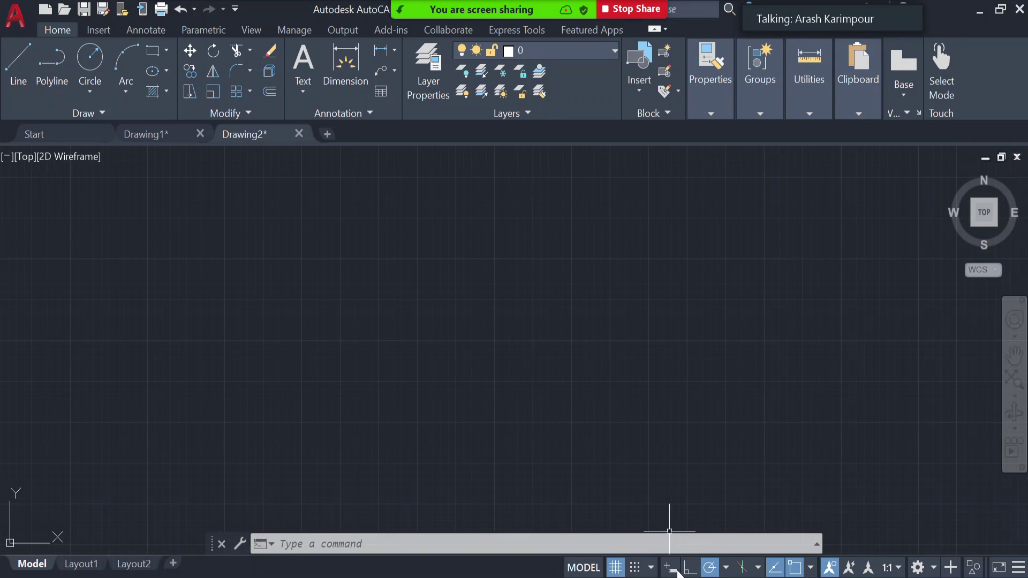
pyautogui.click(671, 570)
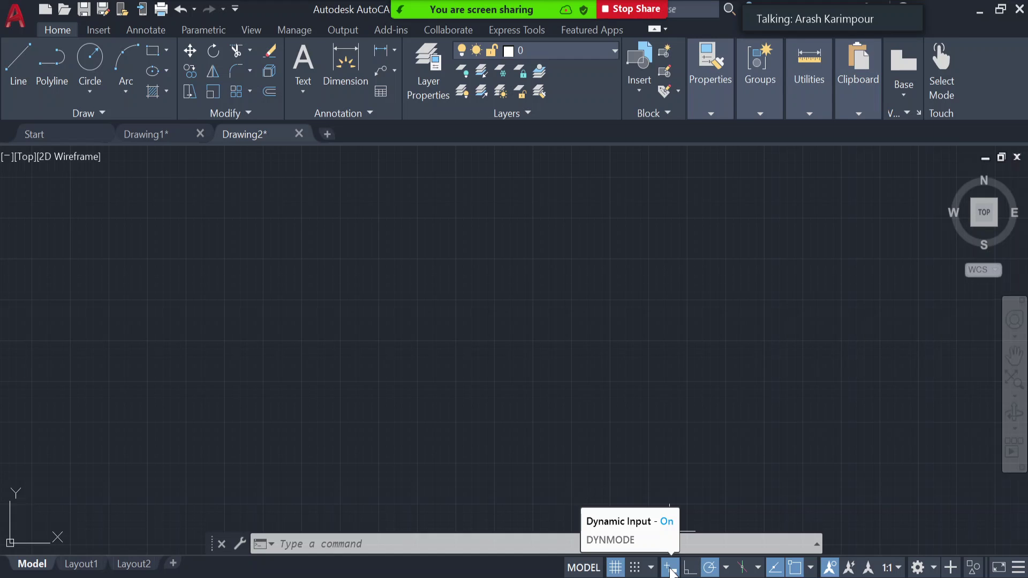
# Step: Remove the Dynamic Input toggle from the status bar while leaving Dynamic Input on
pyautogui.click(1019, 568)
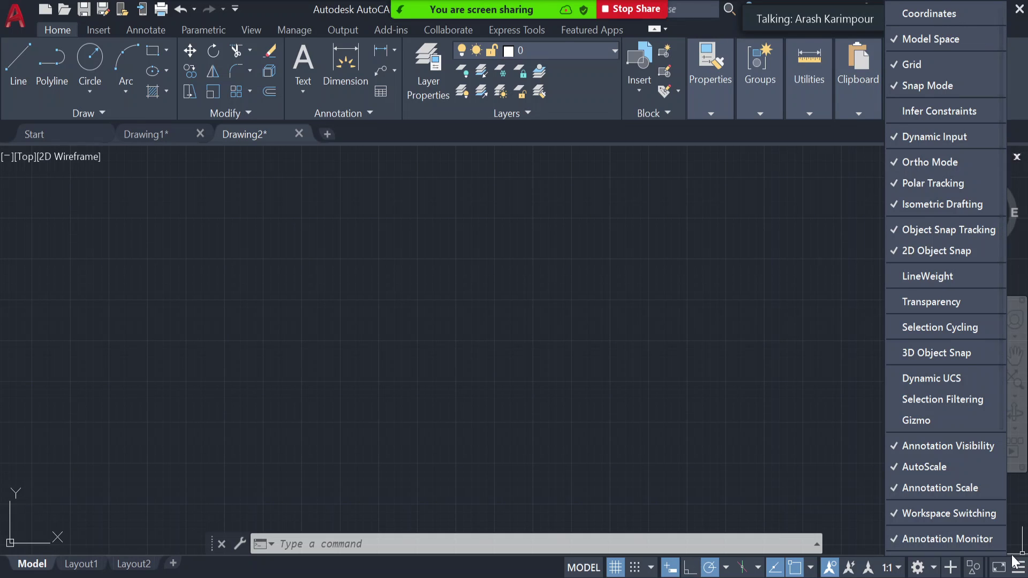
pyautogui.click(1019, 571)
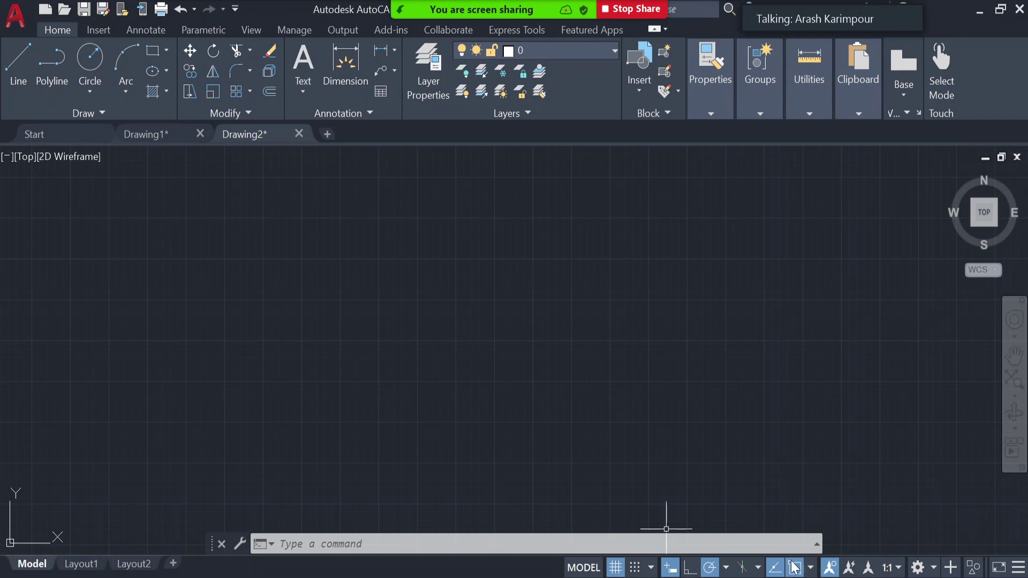
pyautogui.click(1019, 569)
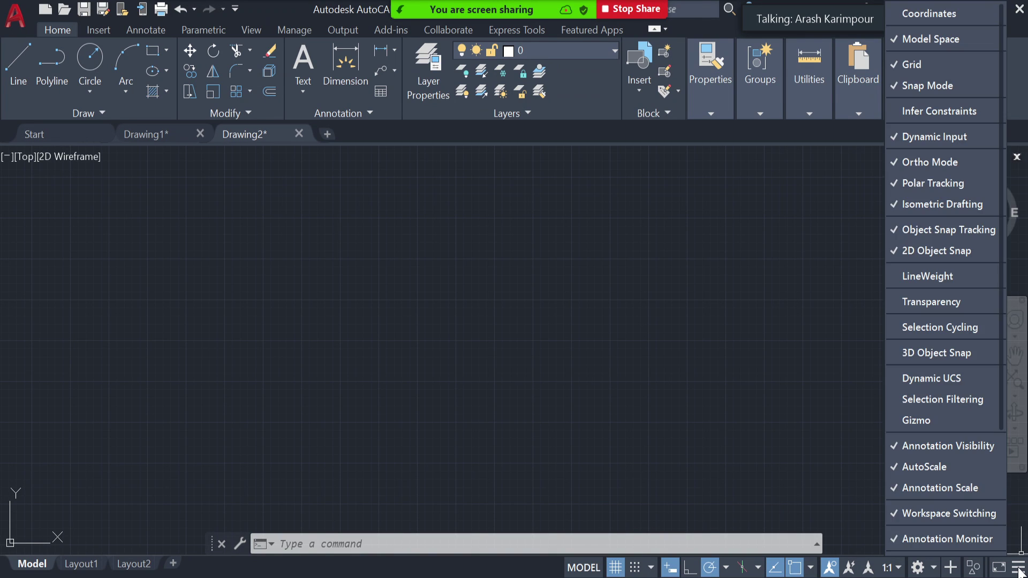
pyautogui.click(939, 135)
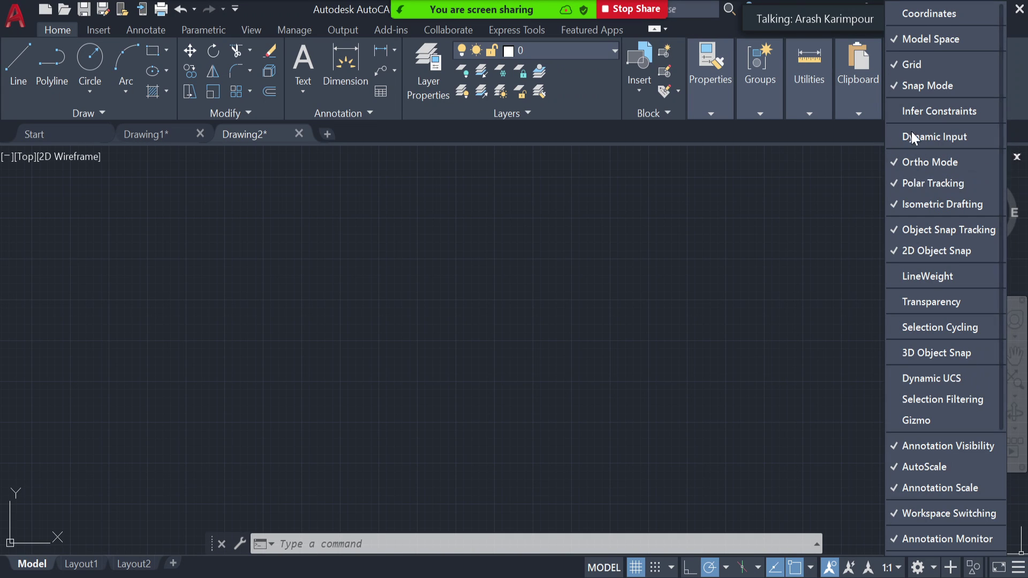
pyautogui.click(1019, 569)
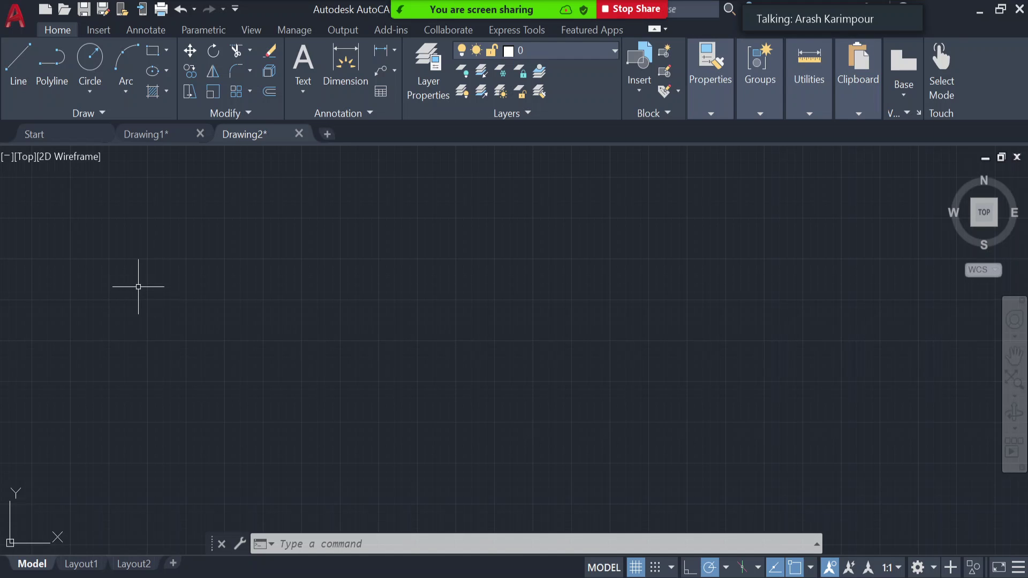
# Step: Start a line with its first point at the origin, coordinates 0,0
pyautogui.click(17, 65)
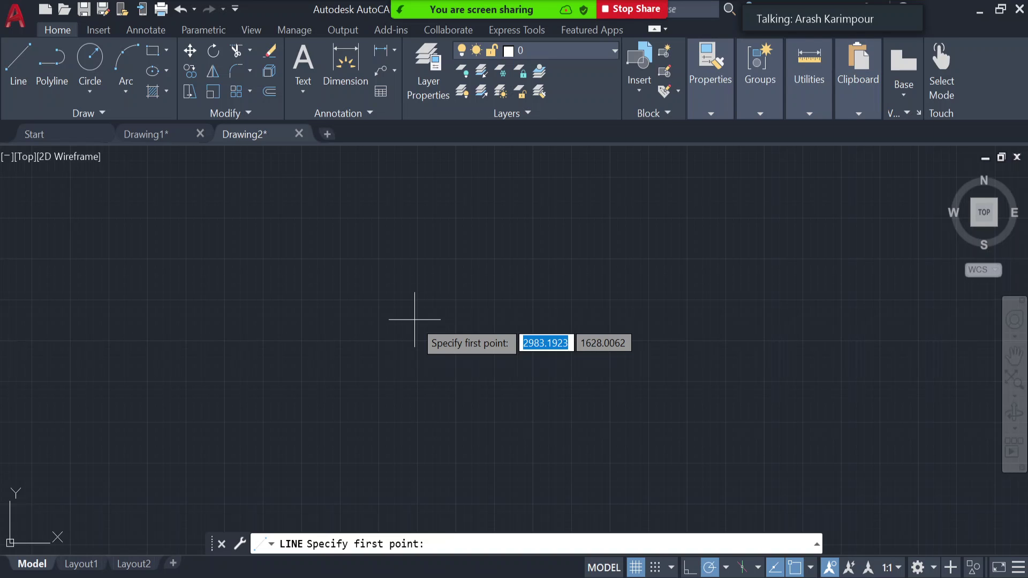
pyautogui.write('0')
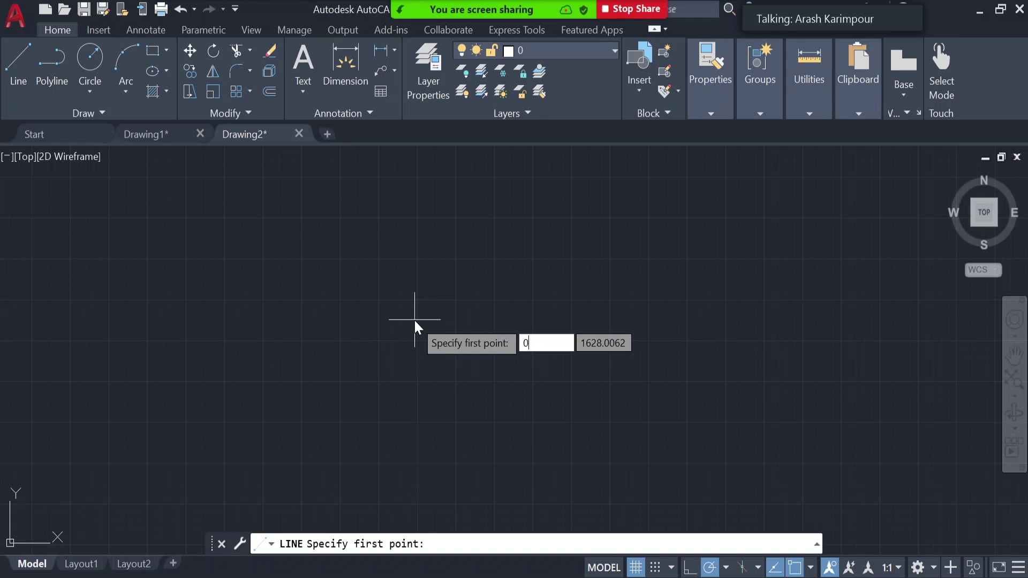
pyautogui.press('Tab')
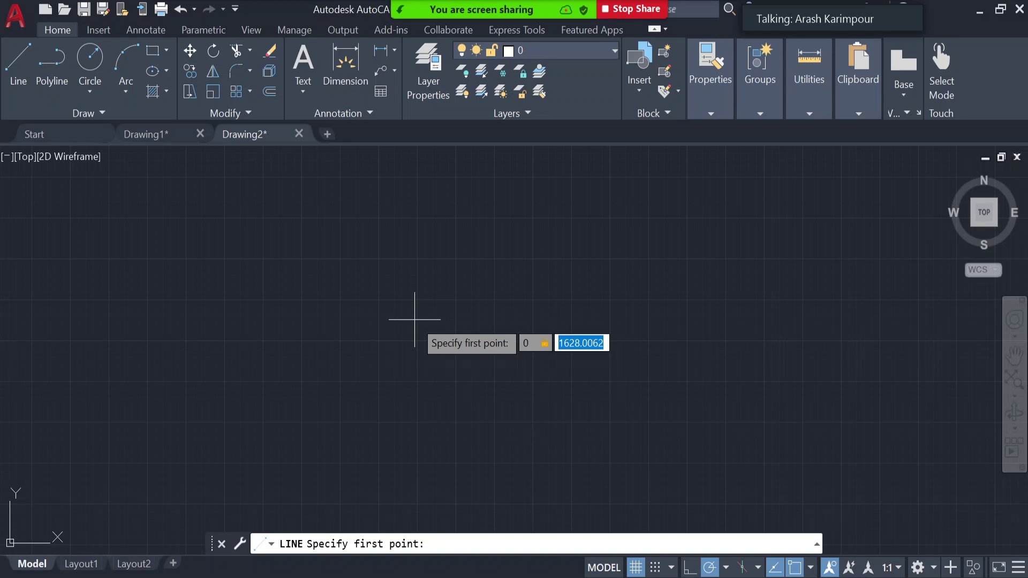
pyautogui.press('BackSpace')
pyautogui.write('0')
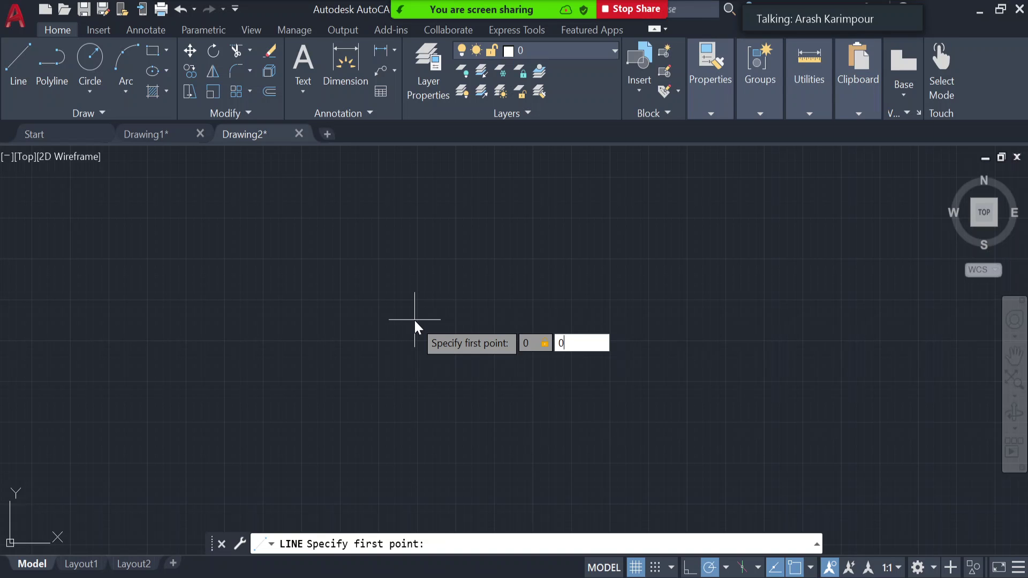
pyautogui.press('Return')
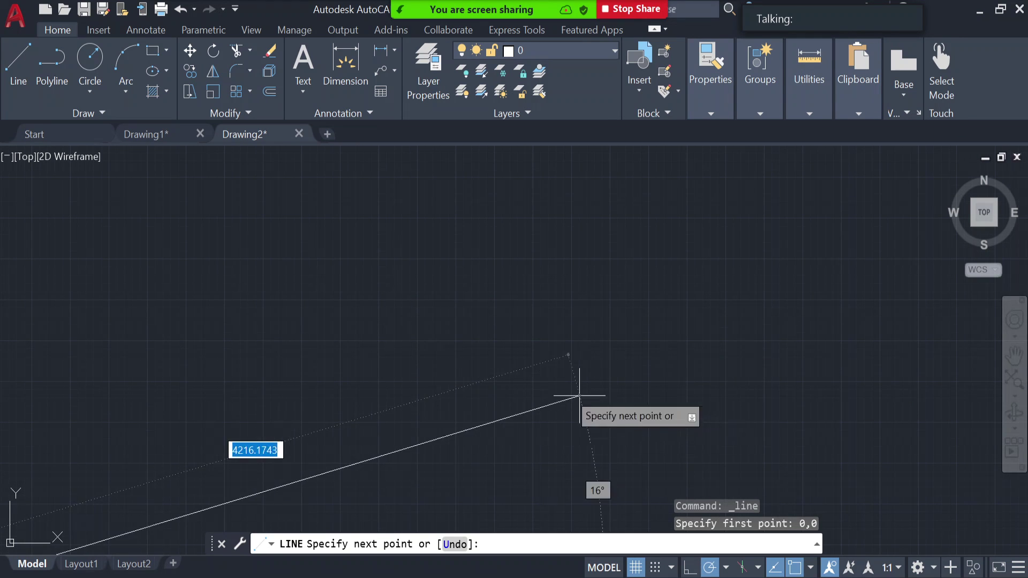
# Step: Draw the line from the origin with a length of 100 at 0° and end the Line command
pyautogui.scroll(-5, 540, 328)
pyautogui.scroll(2, 535, 326)
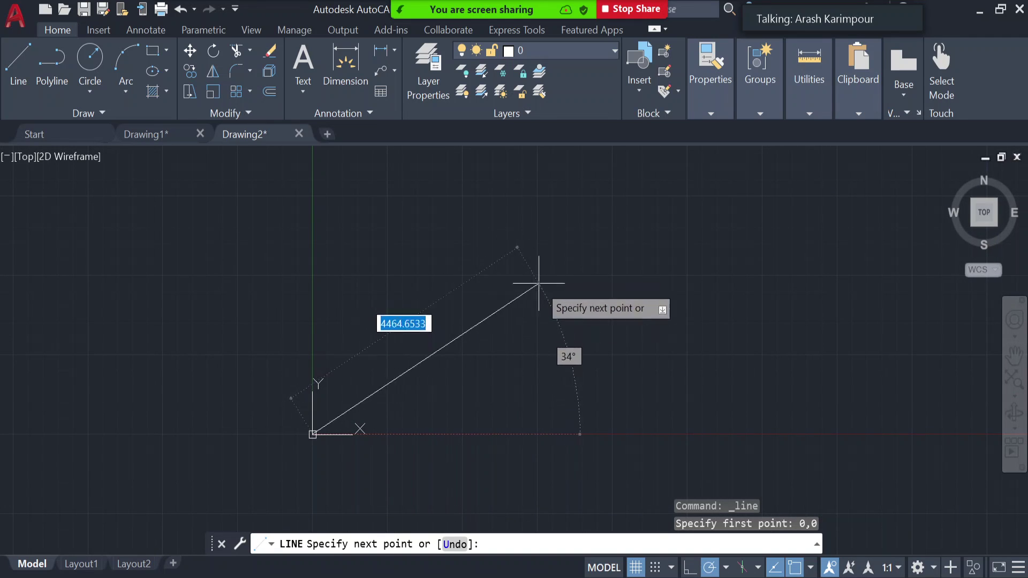
pyautogui.scroll(-2, 552, 300)
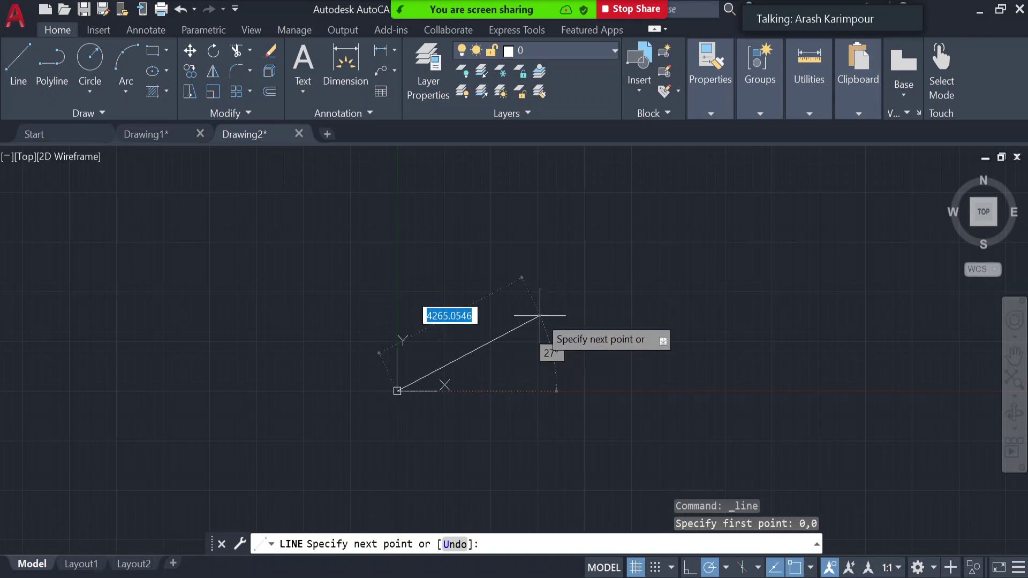
pyautogui.scroll(5, 398, 397)
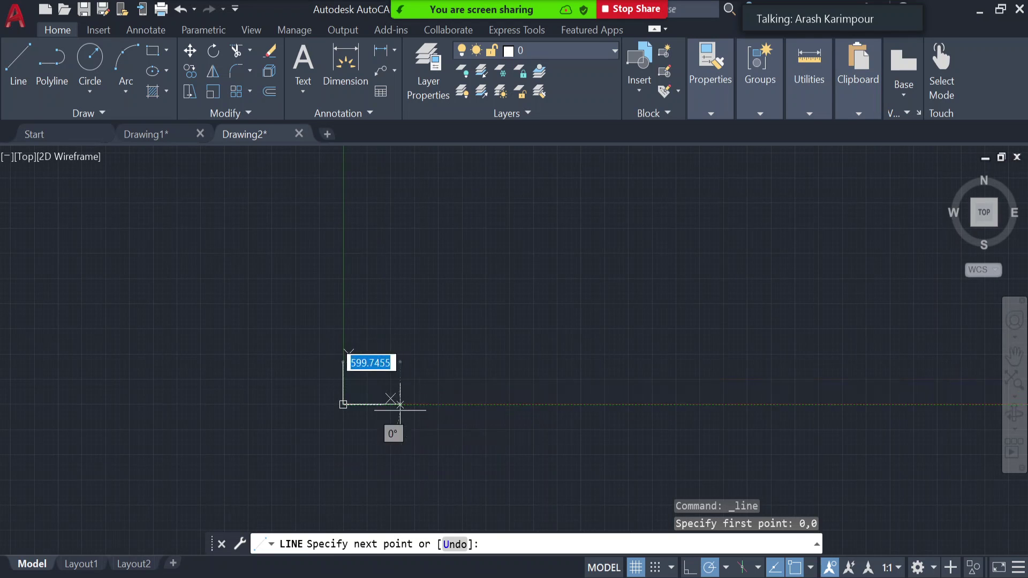
pyautogui.scroll(7, 474, 238)
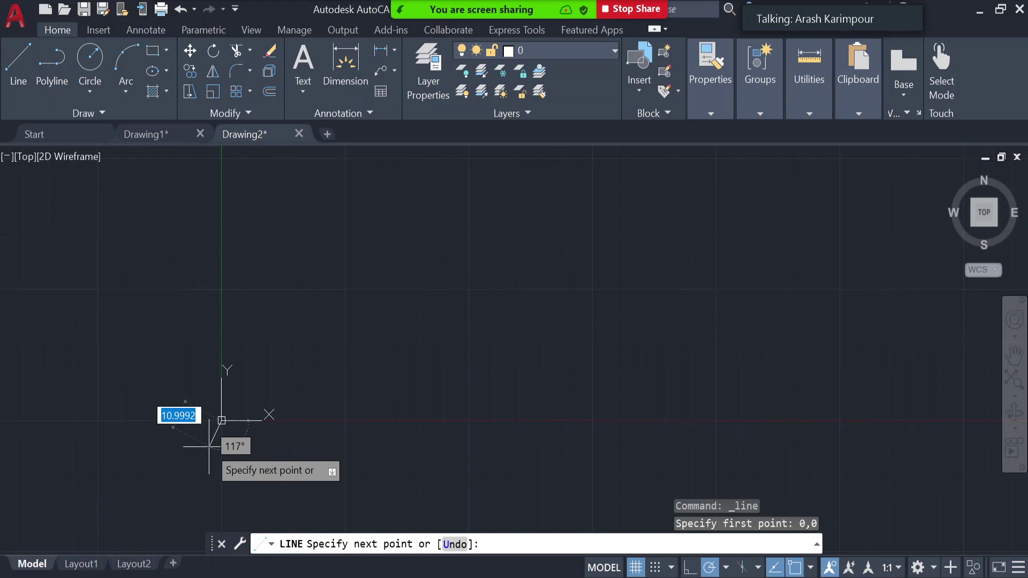
pyautogui.scroll(2, 210, 445)
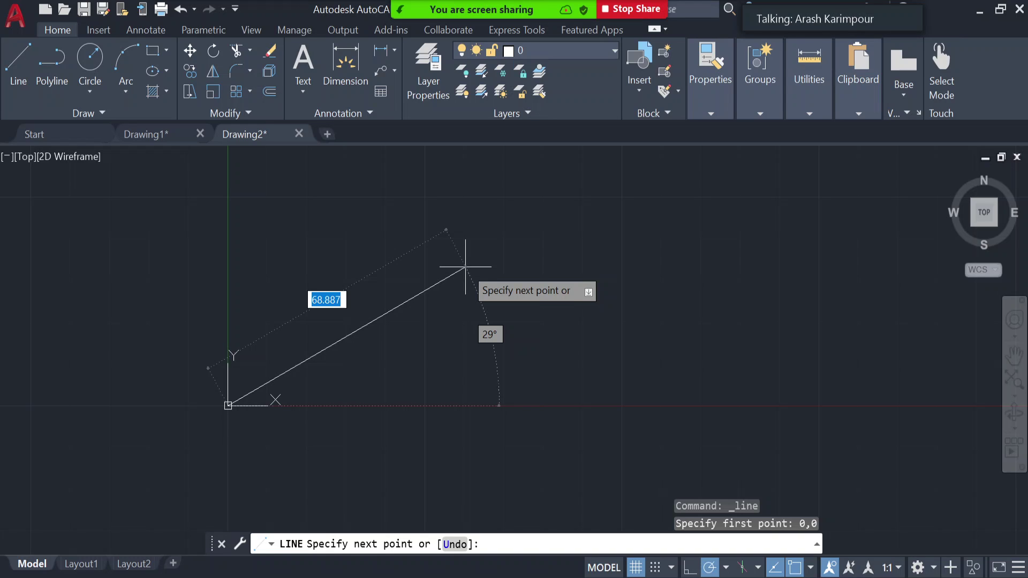
pyautogui.write('100')
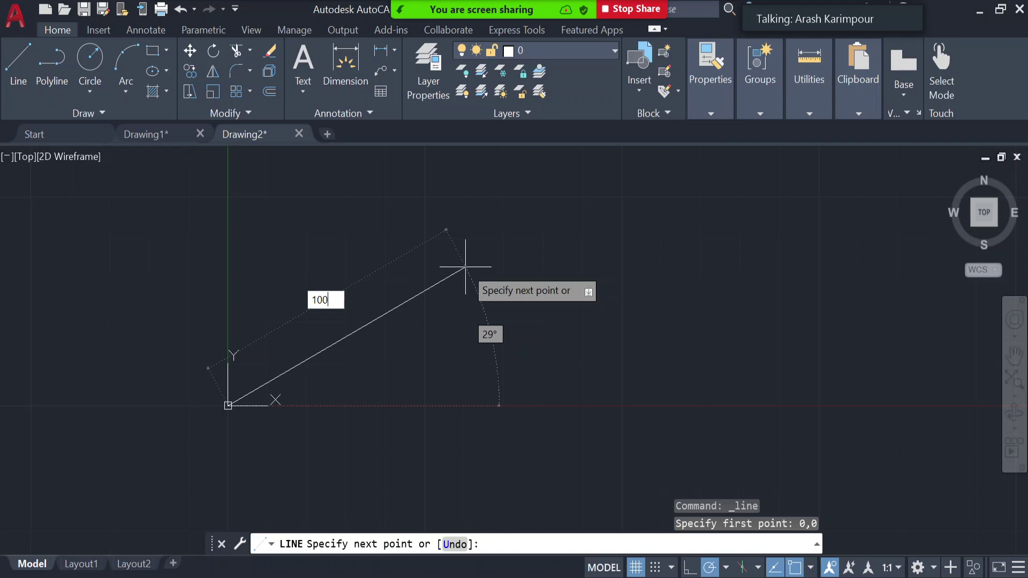
pyautogui.press('Tab')
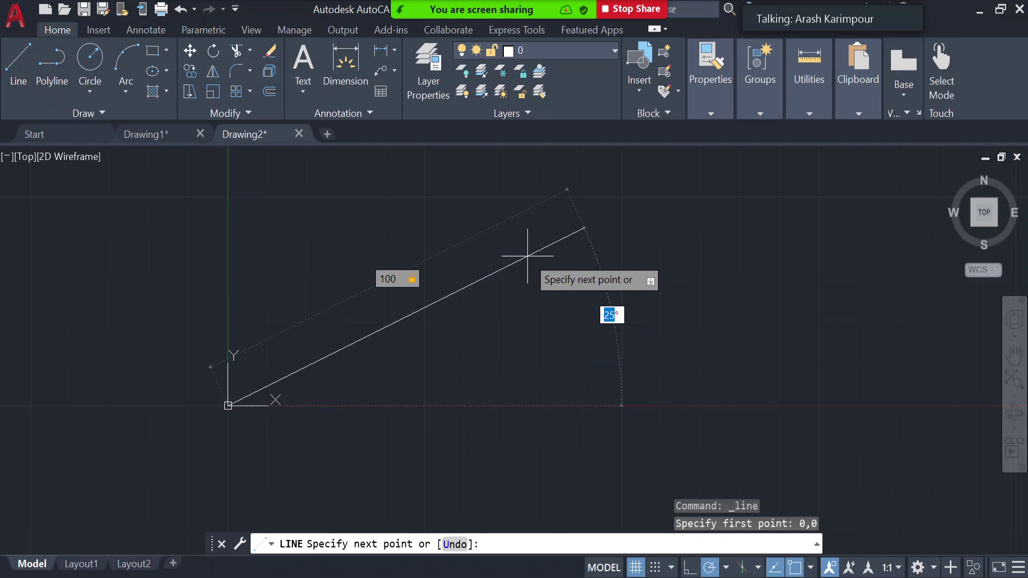
pyautogui.scroll(-2, 528, 256)
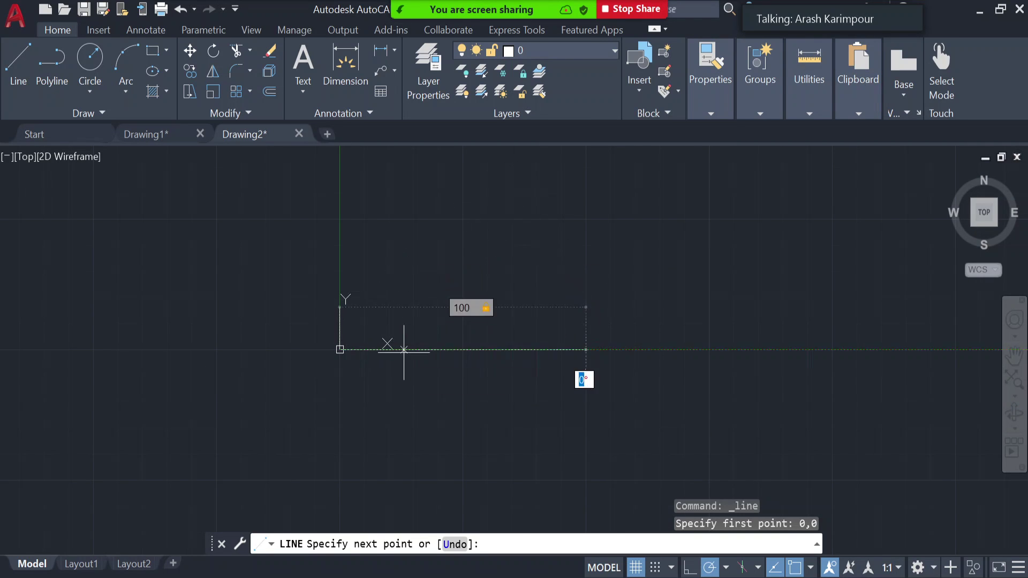
pyautogui.scroll(-2, 329, 394)
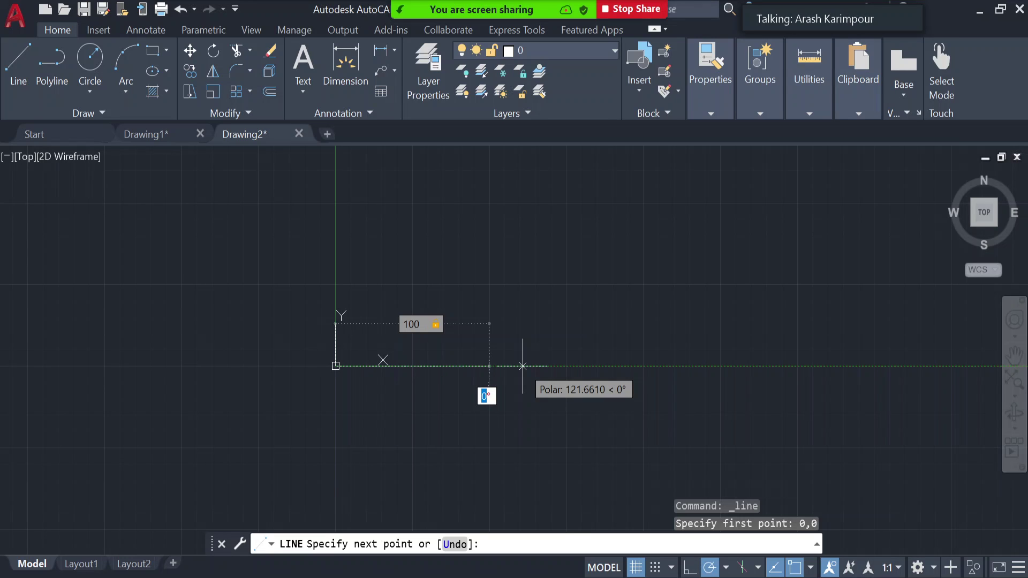
pyautogui.press('Return')
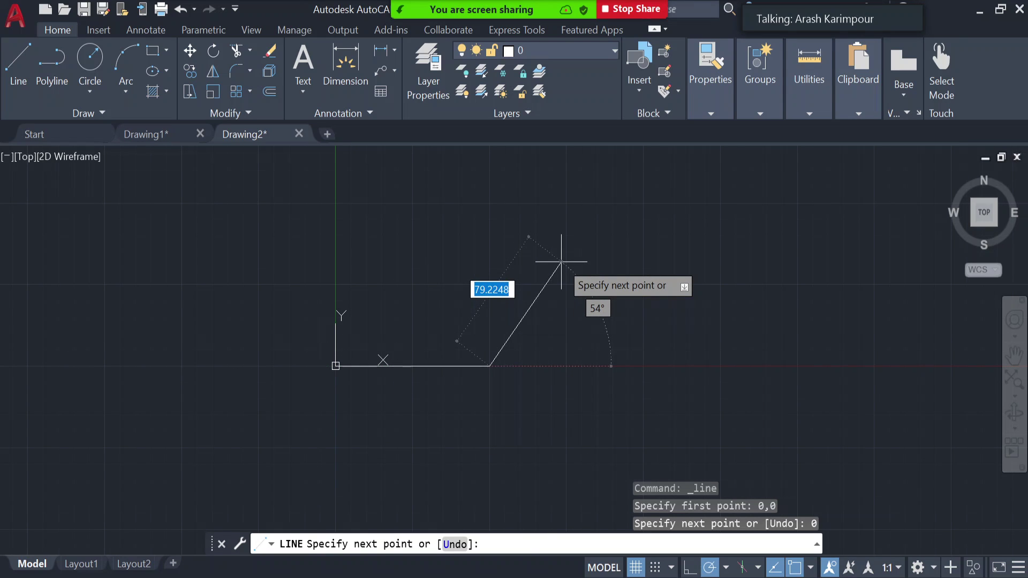
pyautogui.press('Return')
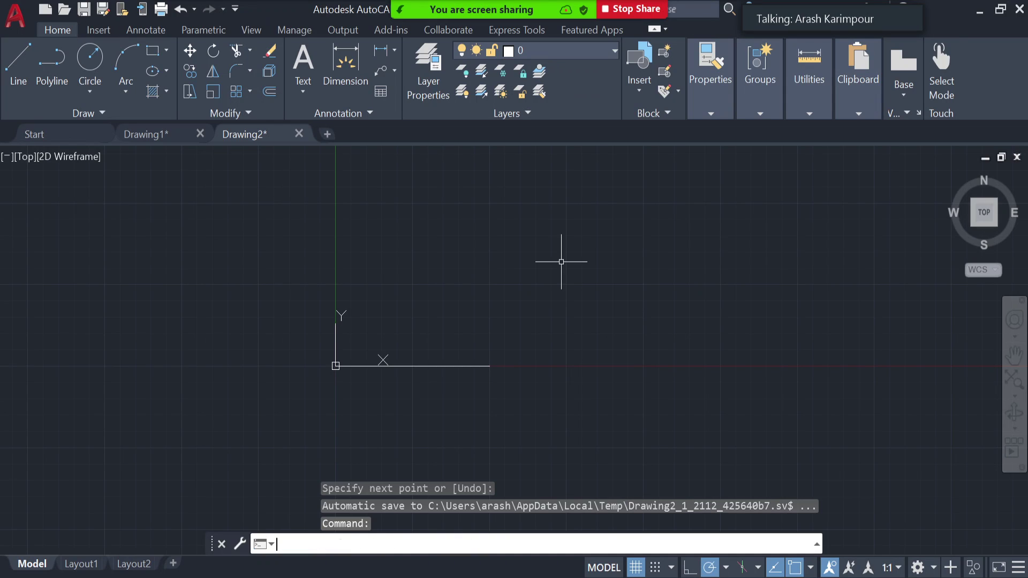
# Step: Delete the horizontal line drawn from the origin
pyautogui.scroll(4, 423, 348)
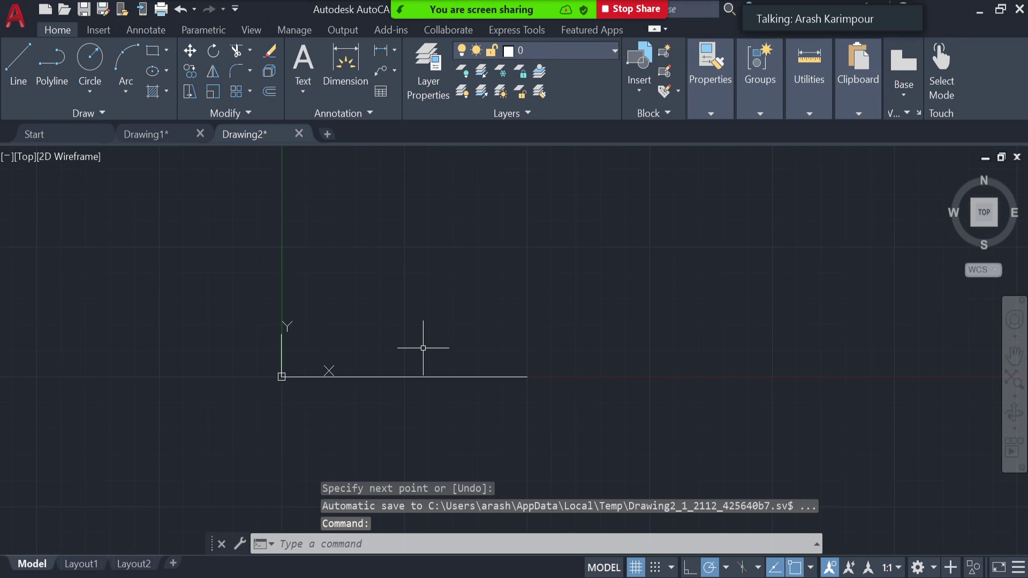
pyautogui.click(416, 394)
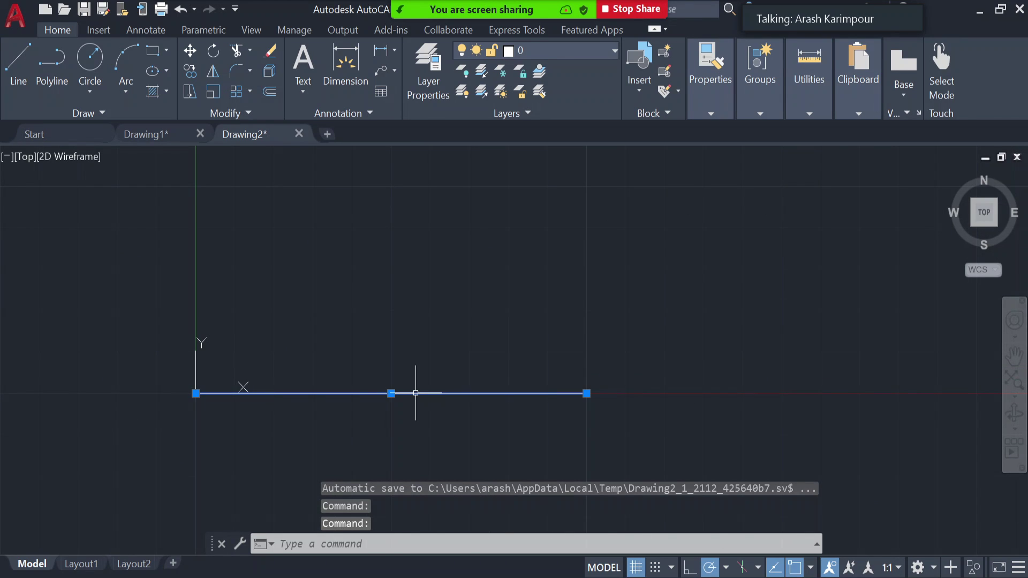
pyautogui.moveTo(194, 394)
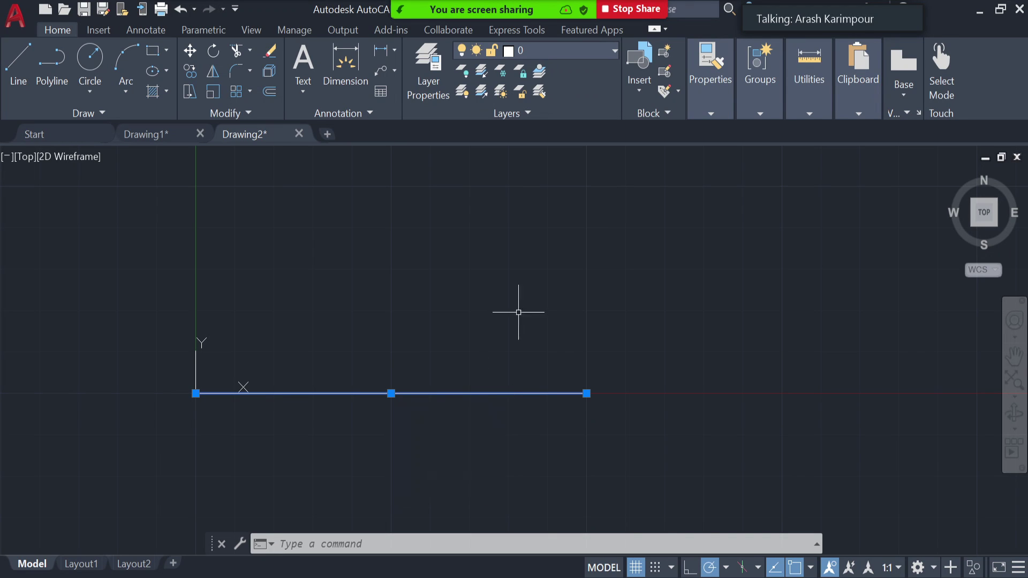
pyautogui.press('Delete')
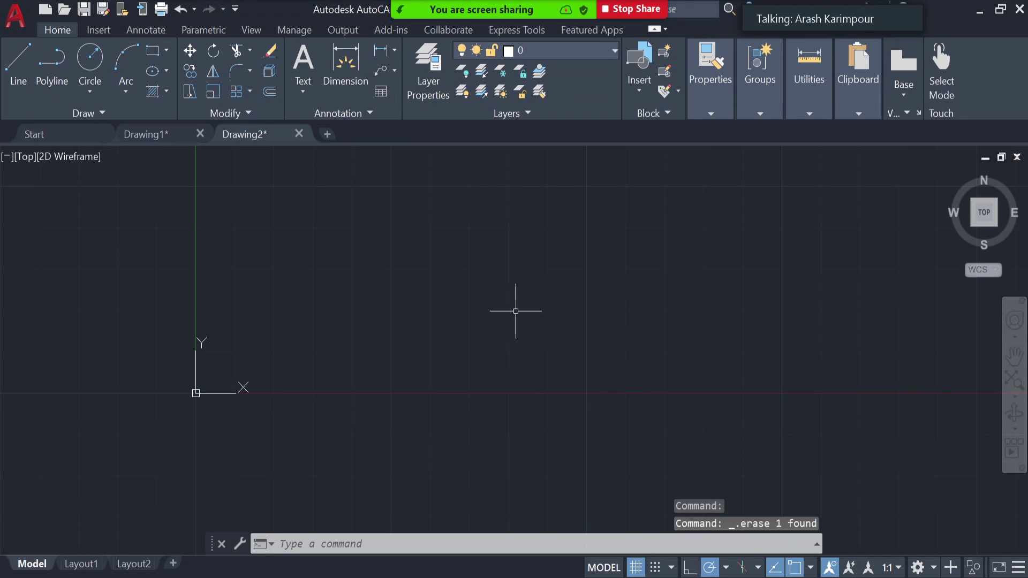
# Step: Start a line with its first point at coordinates 0,0
pyautogui.click(23, 58)
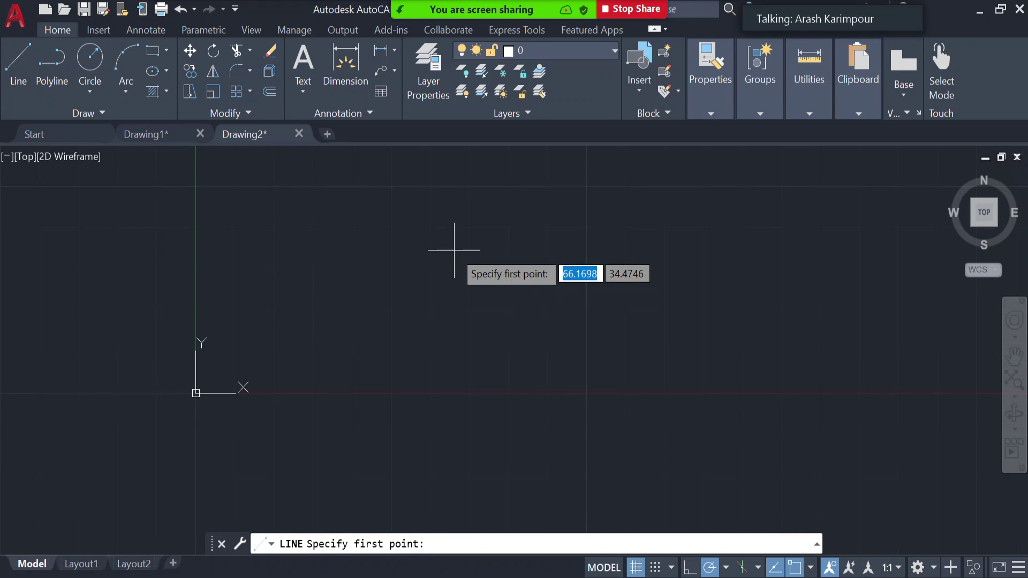
pyautogui.write('0')
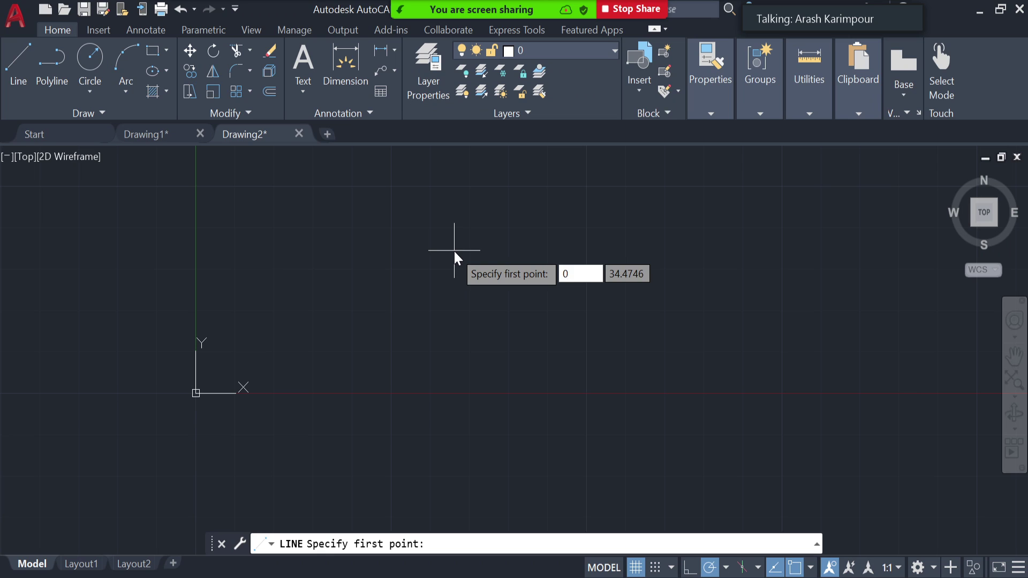
pyautogui.press('Tab')
pyautogui.write('0')
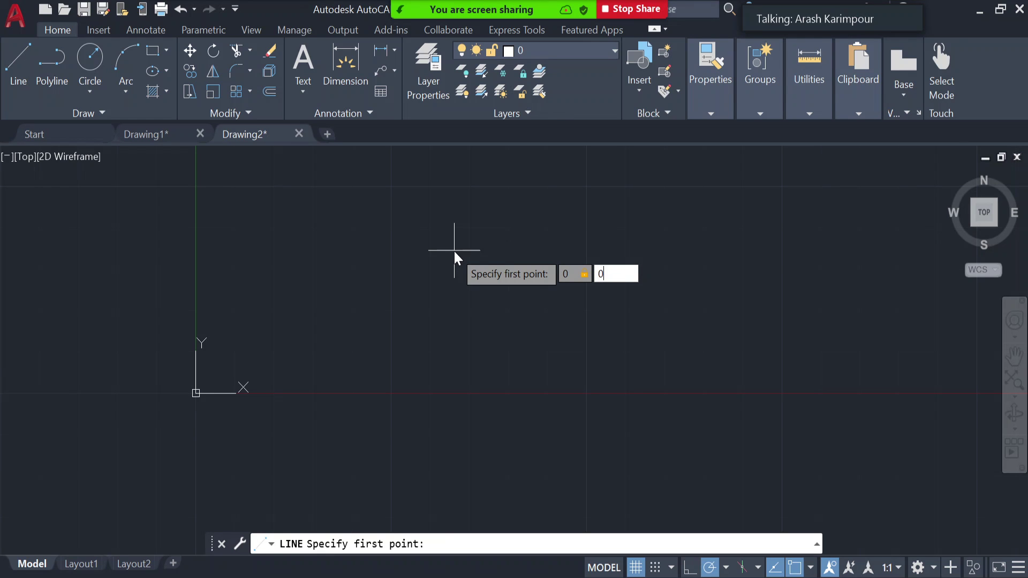
pyautogui.press('Return')
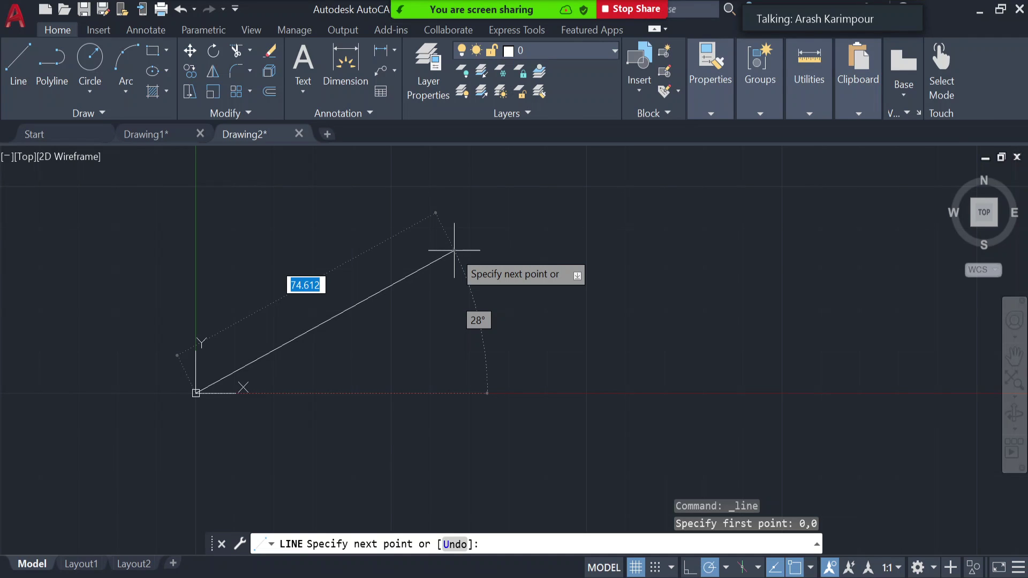
# Step: Draw the line from the origin with a length of 100 at an angle of 25° and end the Line command
pyautogui.write('100')
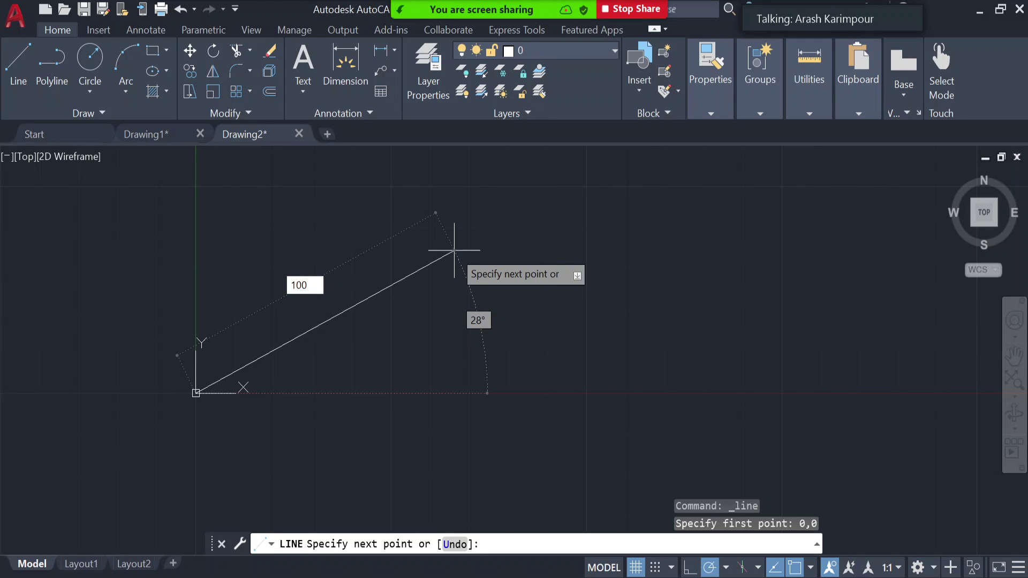
pyautogui.press('Tab')
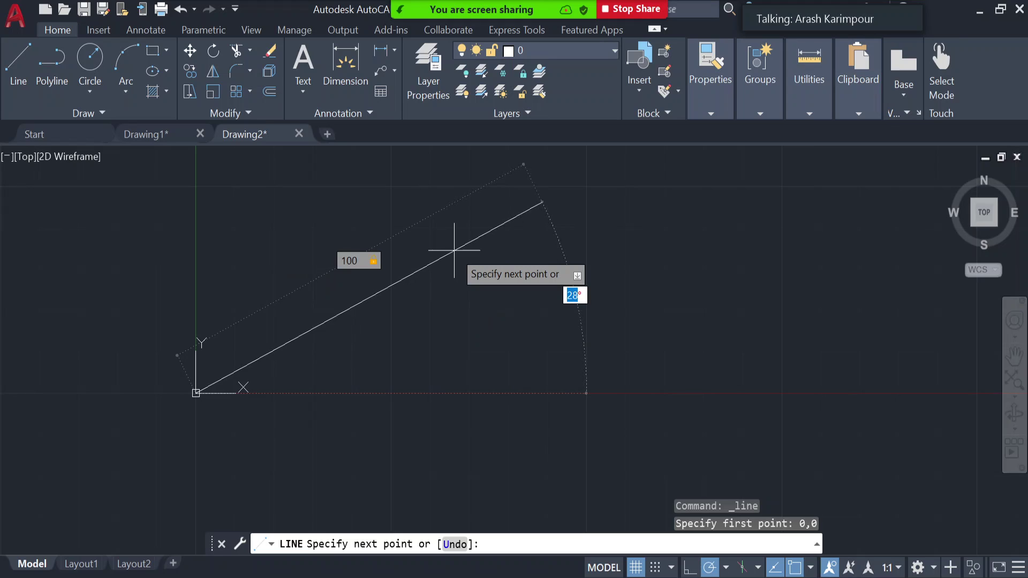
pyautogui.write('25')
pyautogui.press('Return')
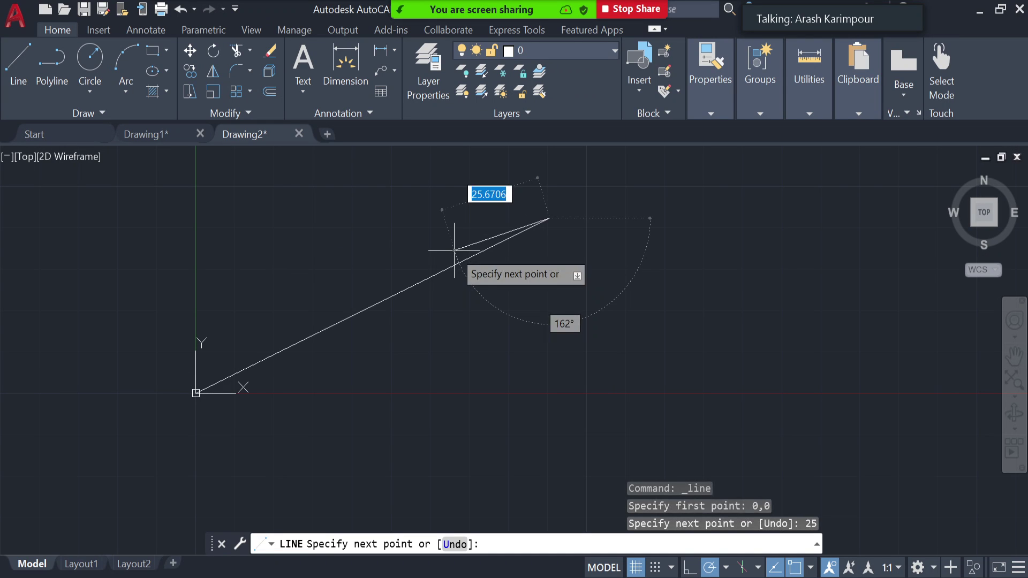
pyautogui.press('Return')
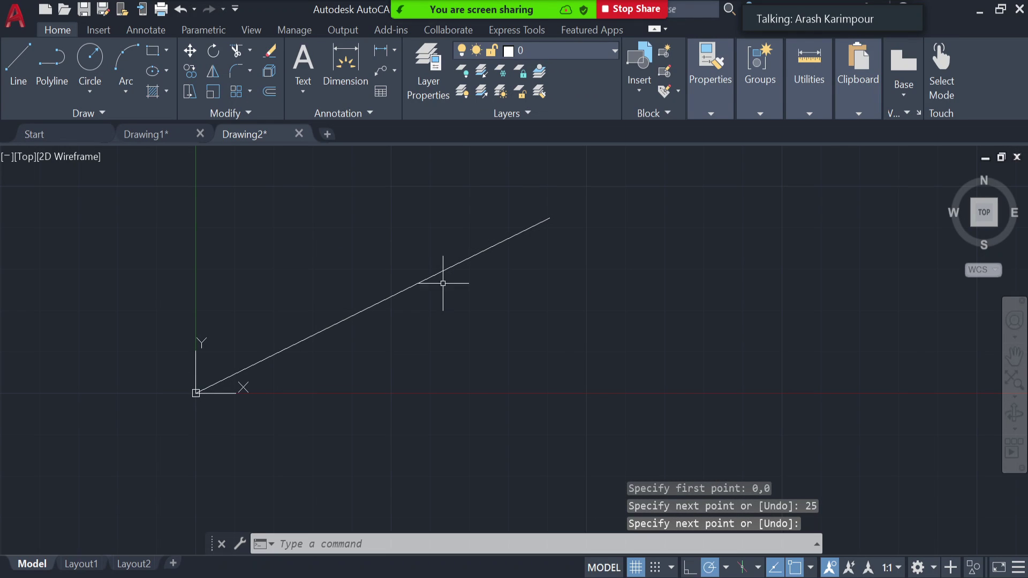
pyautogui.click(432, 275)
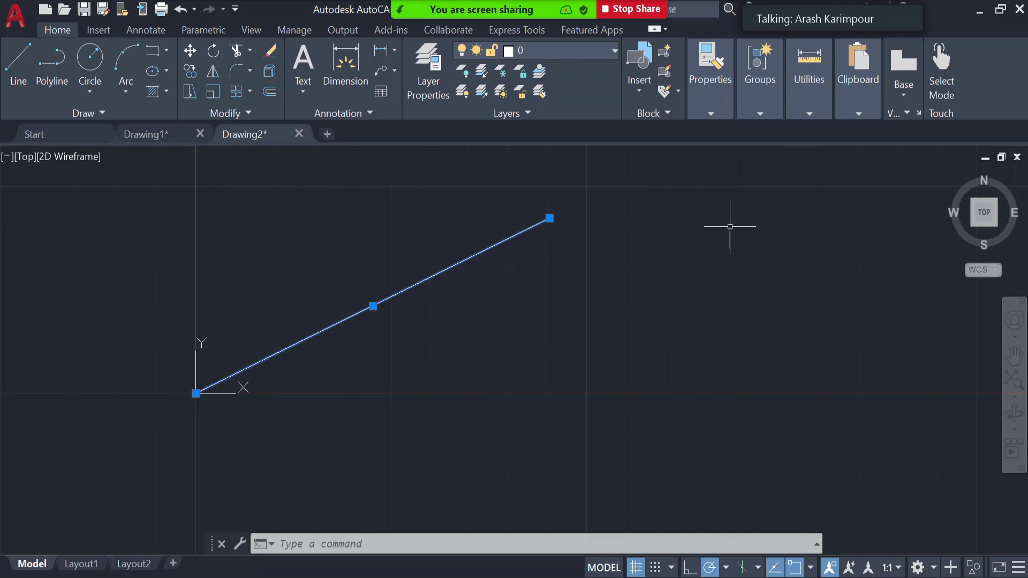
pyautogui.scroll(-2, 732, 223)
pyautogui.scroll(2, 725, 223)
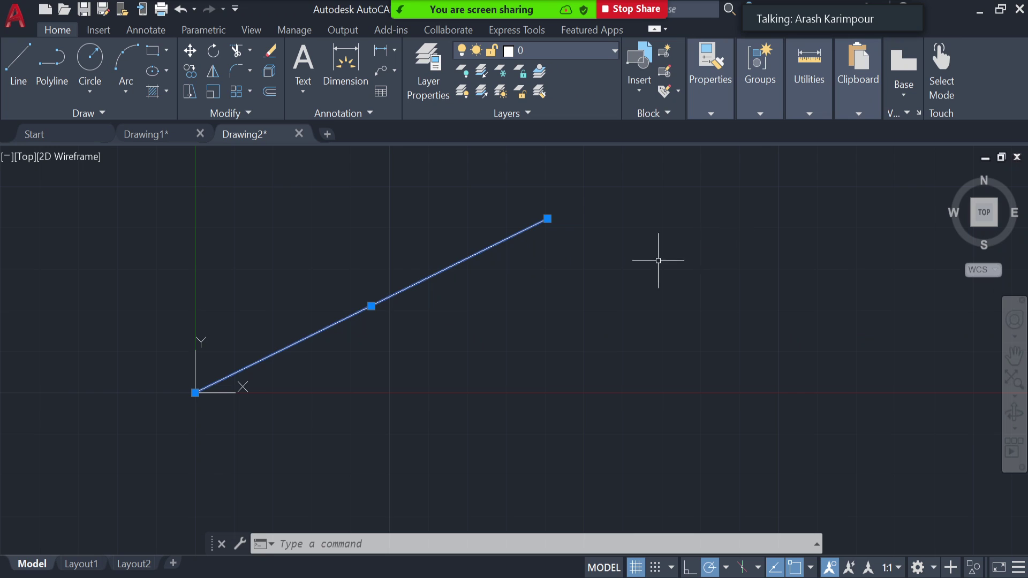
pyautogui.click(569, 276)
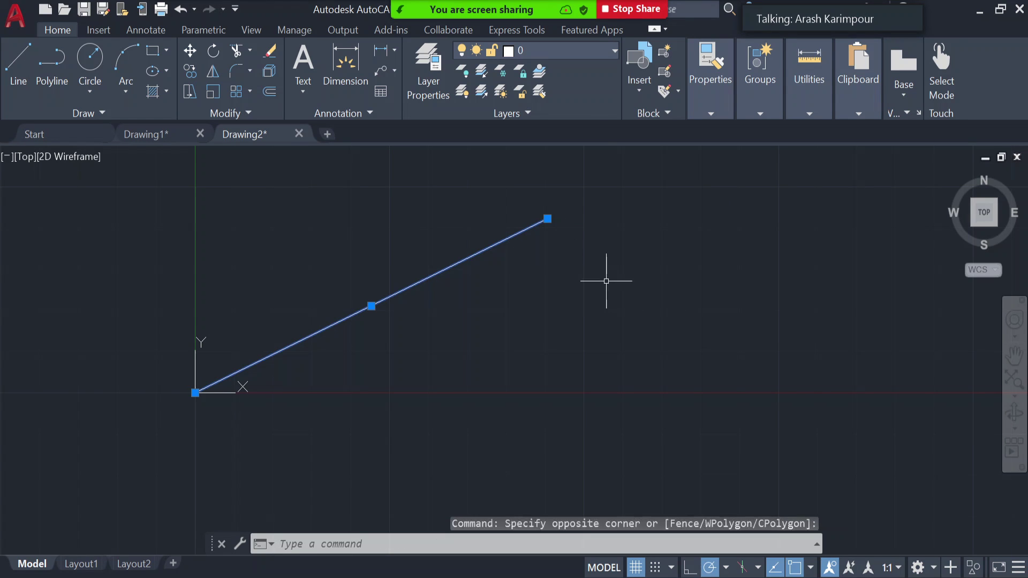
pyautogui.press('Escape')
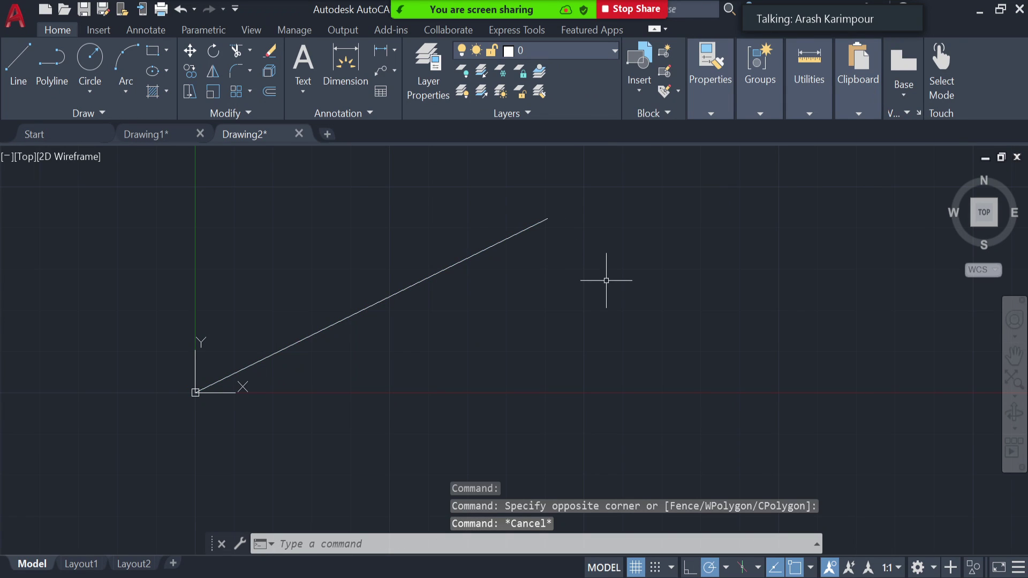
# Step: Draw a second line from the upper end of the slanted line, 20 long at 10°, and end the command
pyautogui.click(21, 62)
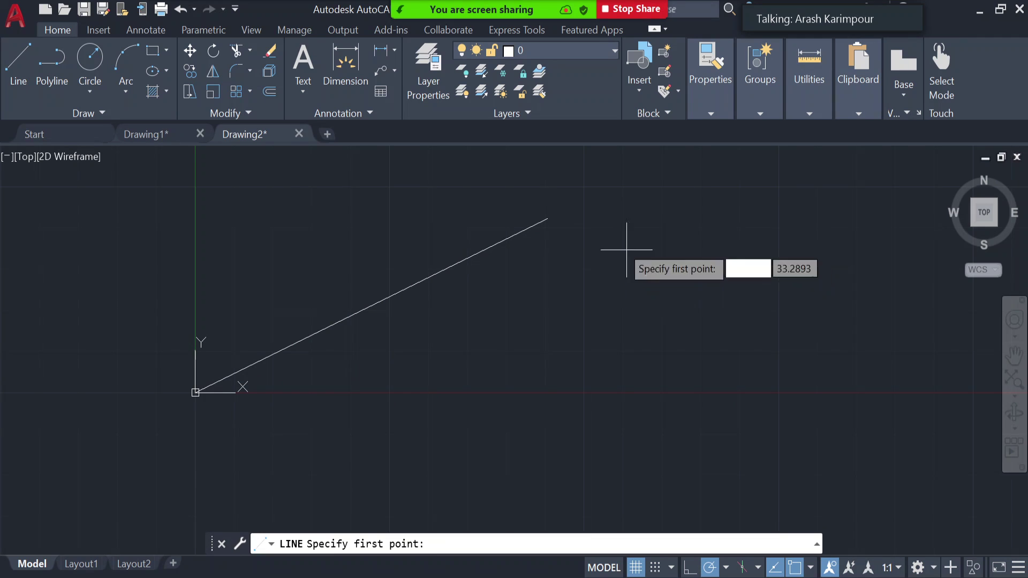
pyautogui.click(547, 218)
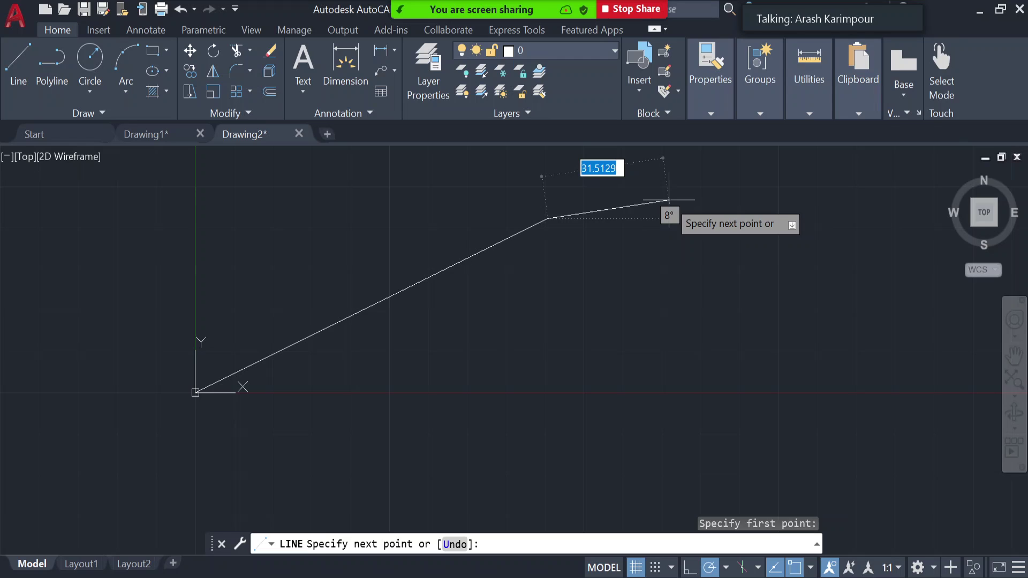
pyautogui.write('20')
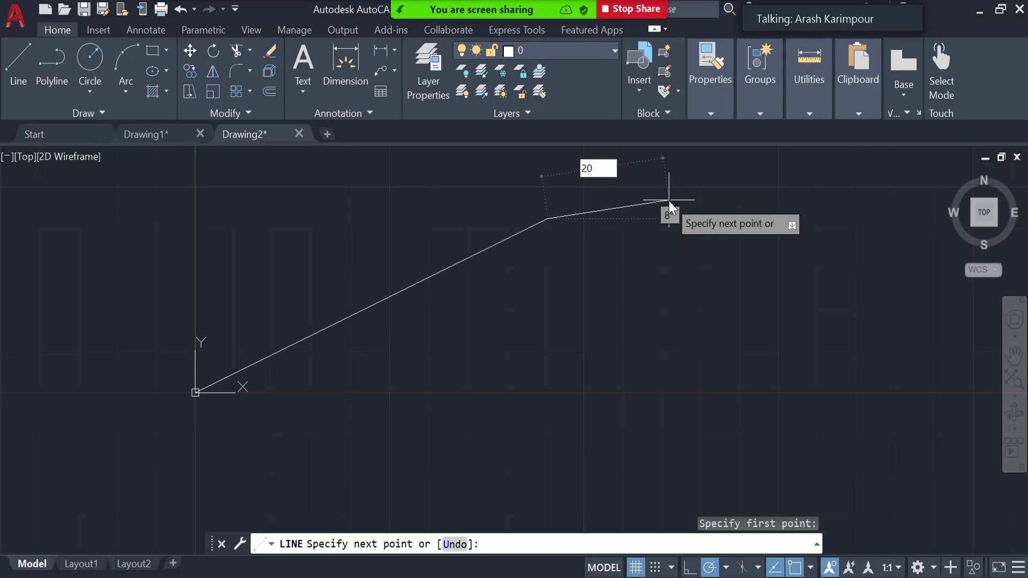
pyautogui.press('Tab')
pyautogui.write('10')
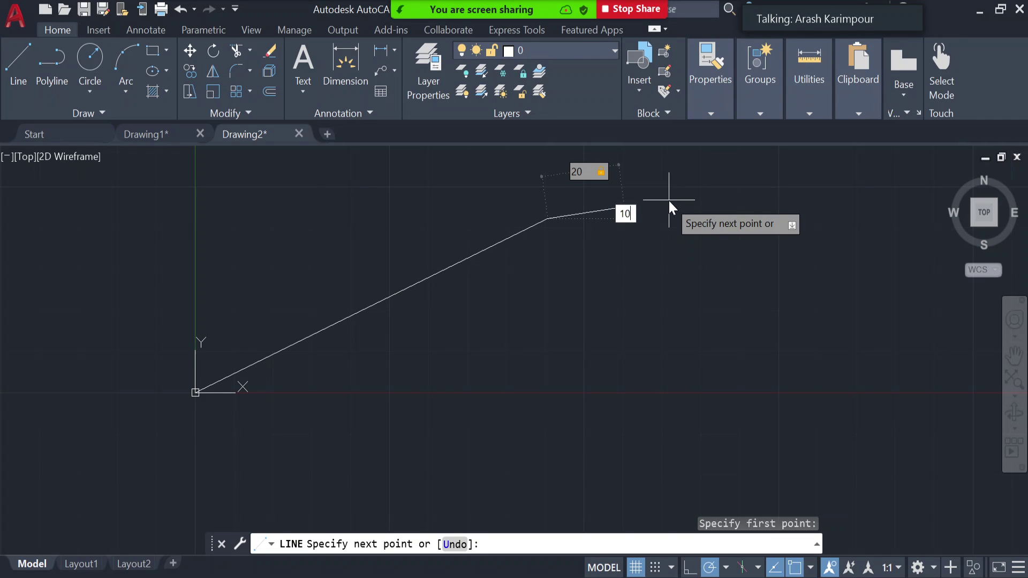
pyautogui.press('Return')
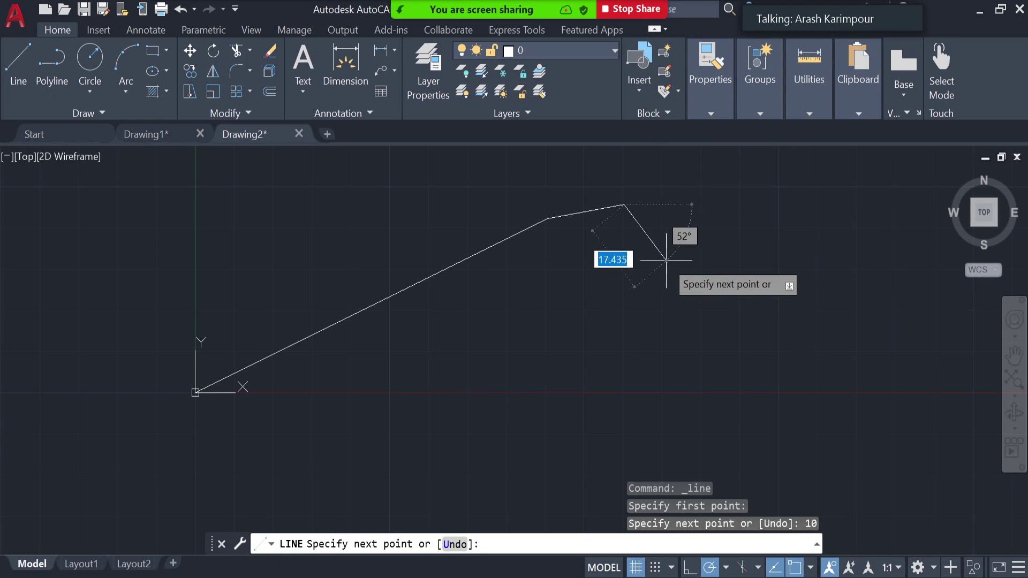
pyautogui.press('Return')
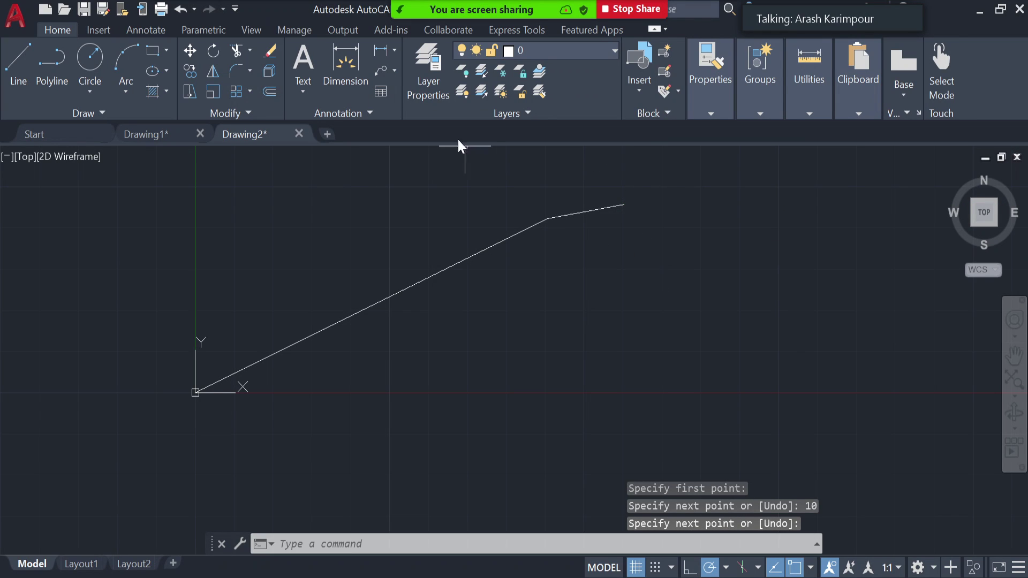
# Step: Delete both connected lines from the drawing
pyautogui.click(608, 208)
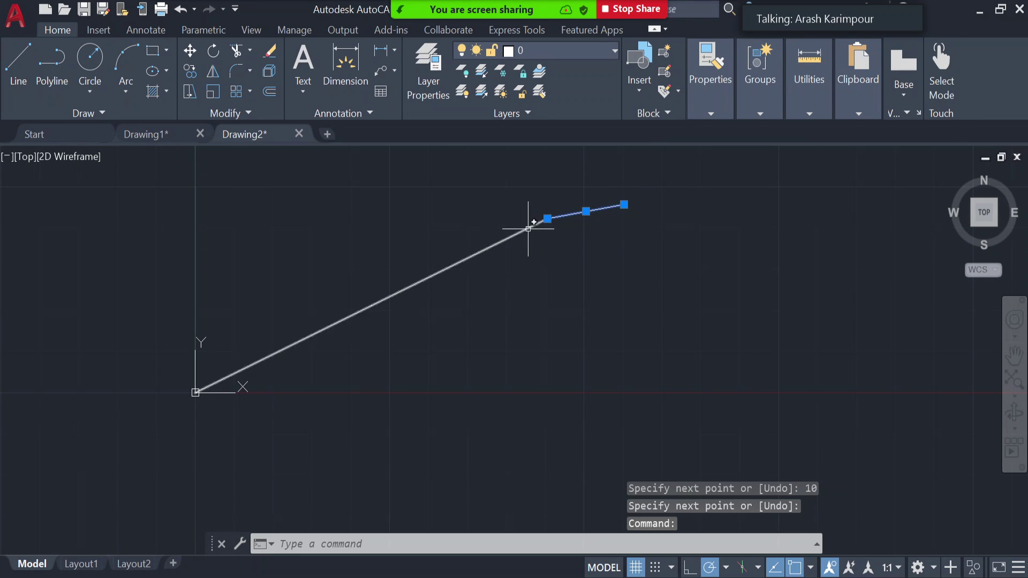
pyautogui.click(532, 223)
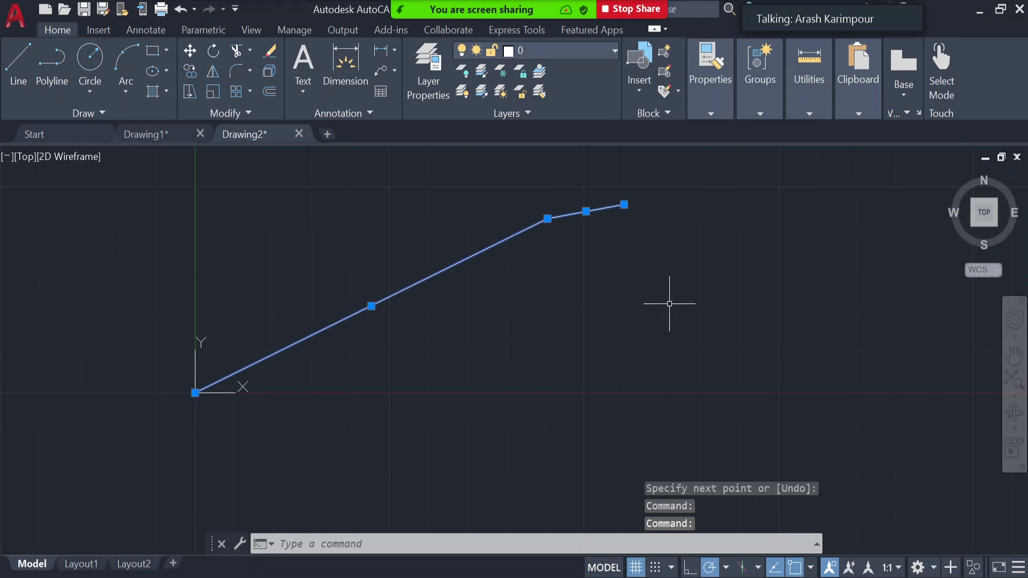
pyautogui.press('Delete')
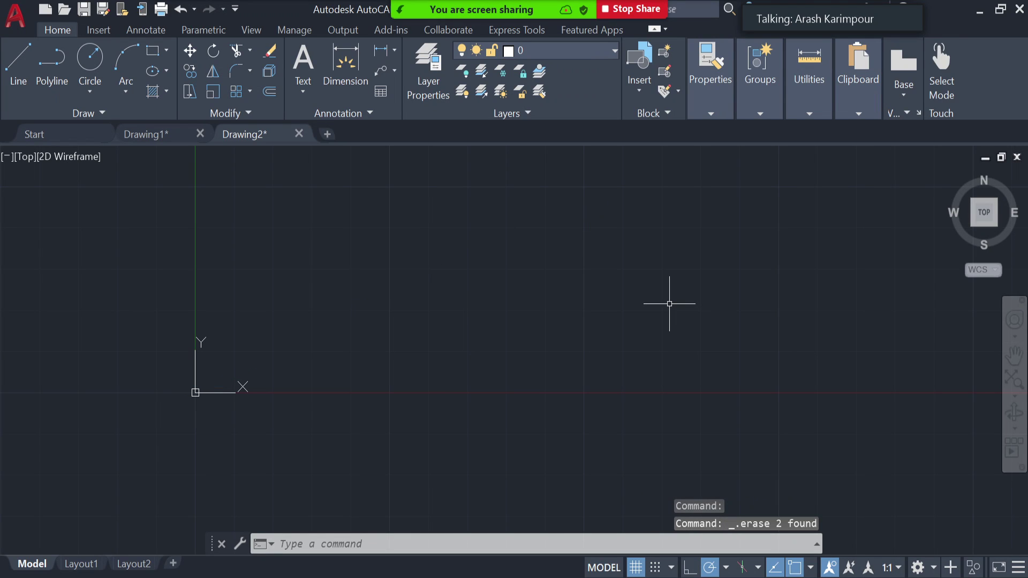
# Step: Start a line and enter 10 for X and 0 for Y of its first point, without placing the point
pyautogui.click(15, 60)
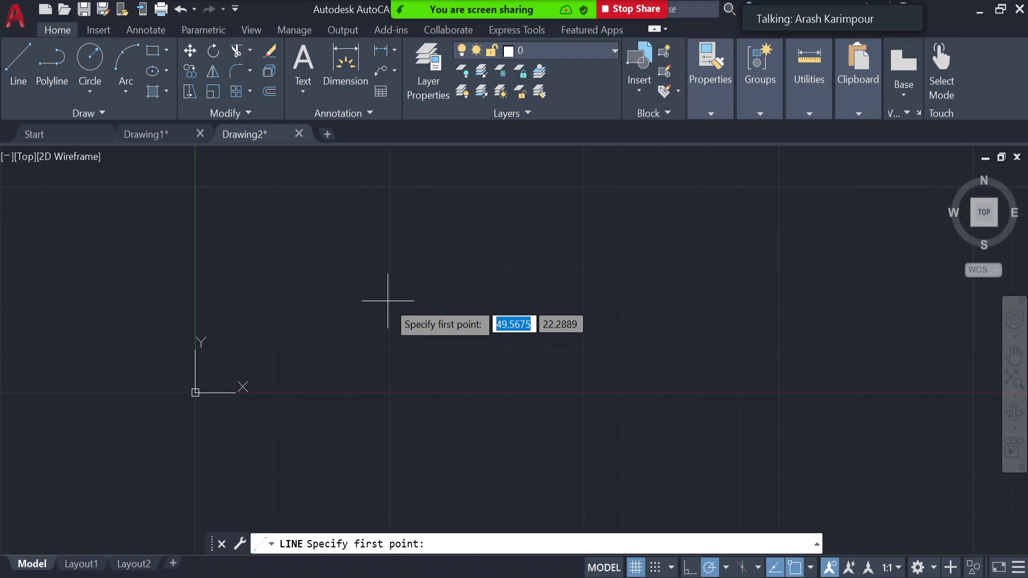
pyautogui.write('0')
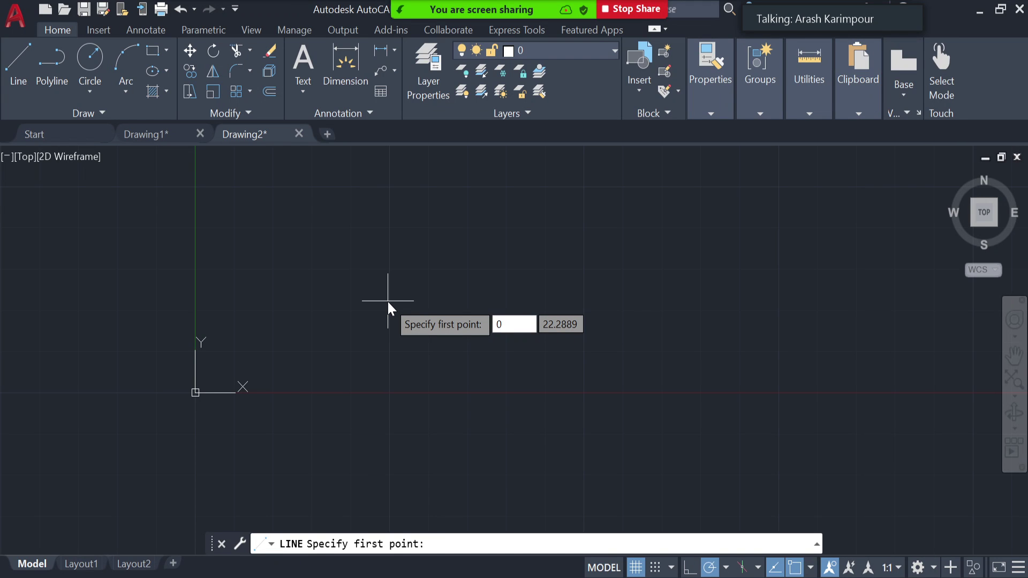
pyautogui.press('BackSpace')
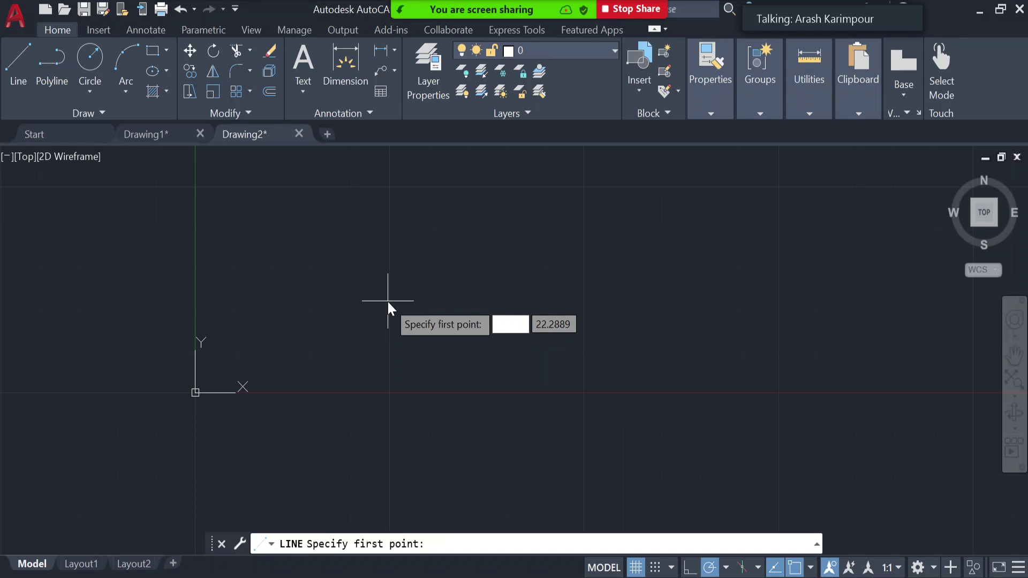
pyautogui.write('10')
pyautogui.press('Tab')
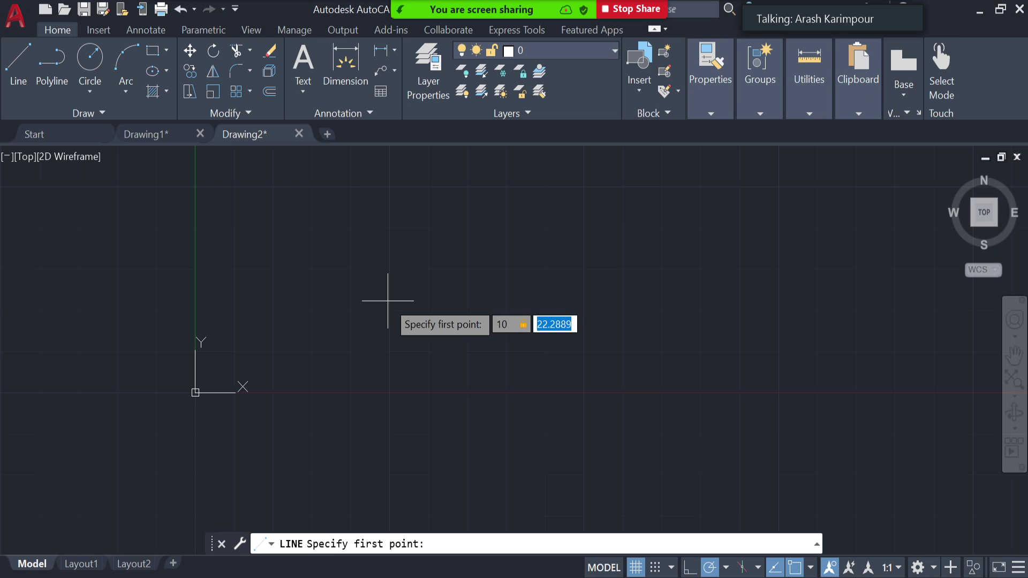
pyautogui.write('0')
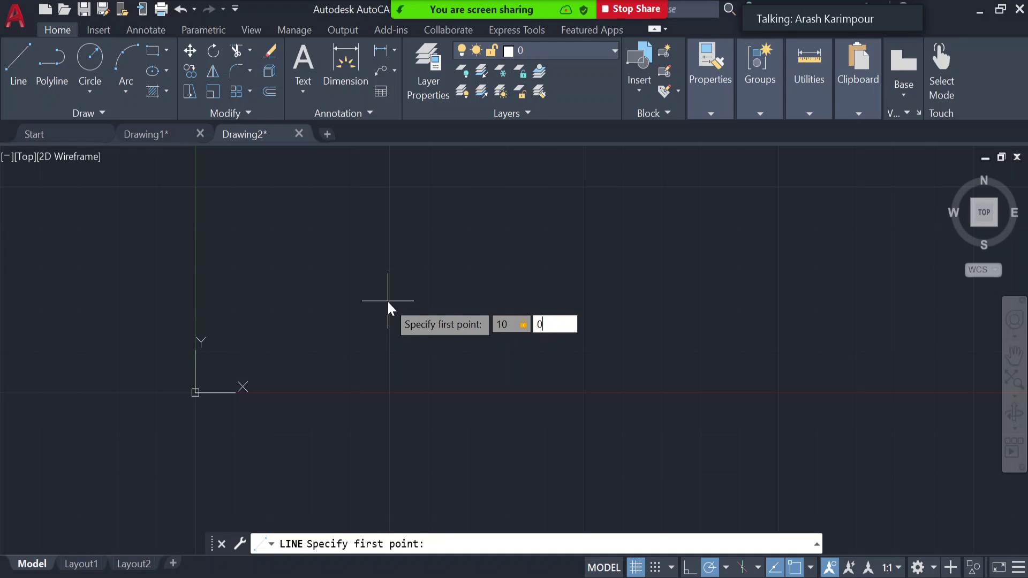
pyautogui.press('Tab')
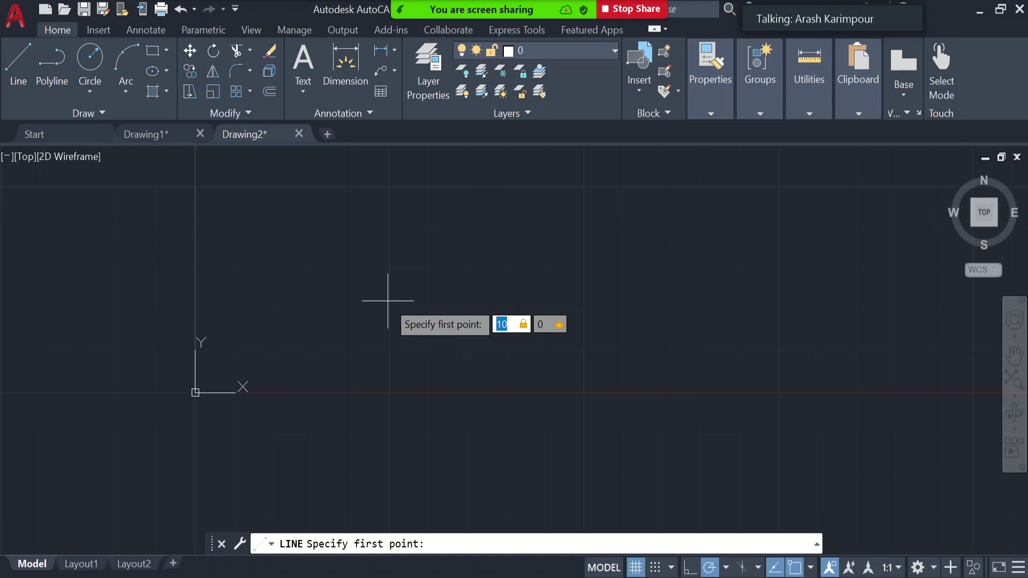
pyautogui.press('Tab')
pyautogui.press('Tab')
pyautogui.press('Tab')
pyautogui.press('Tab')
pyautogui.press('Tab')
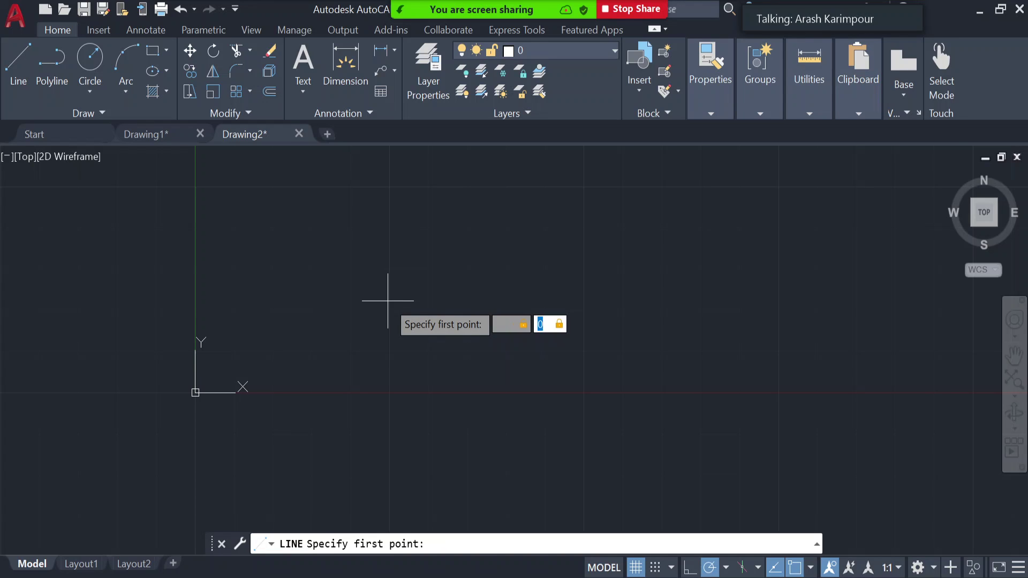
pyautogui.press('Tab')
pyautogui.press('Tab')
pyautogui.press('Tab')
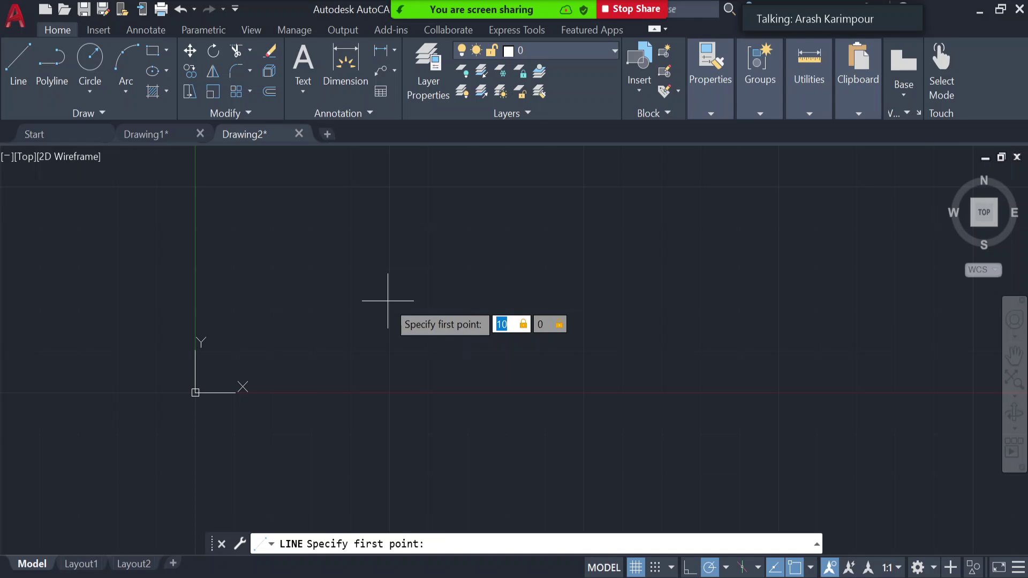
pyautogui.press('Tab')
pyautogui.press('Tab')
# Step: Change the first point's coordinates to 0,0 and place it at the origin
pyautogui.write('0')
pyautogui.press('Tab')
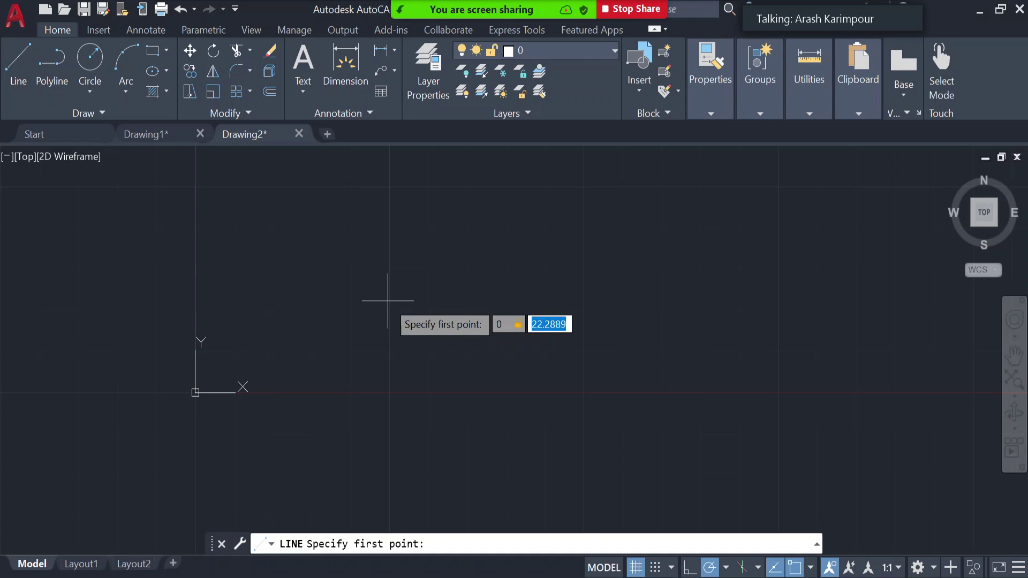
pyautogui.write('0')
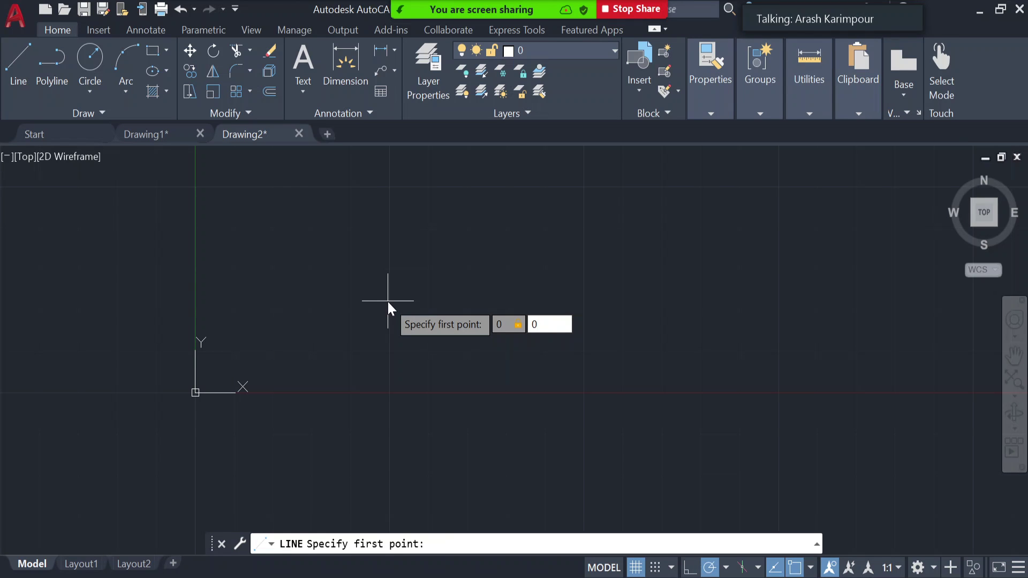
pyautogui.press('Return')
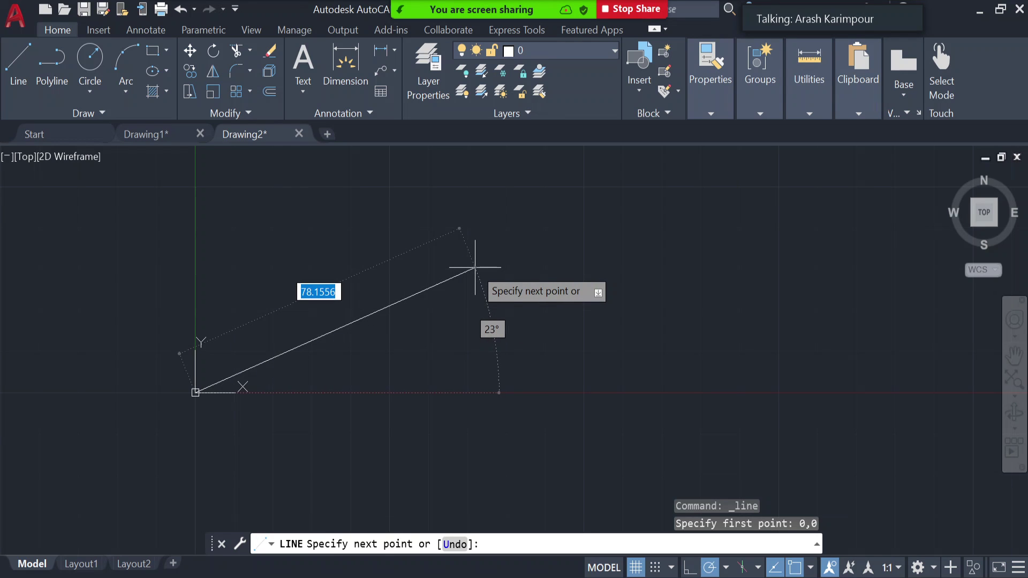
# Step: Enter a length of 100 and an angle of 35° for the line from the origin, without placing its endpoint
pyautogui.write('100')
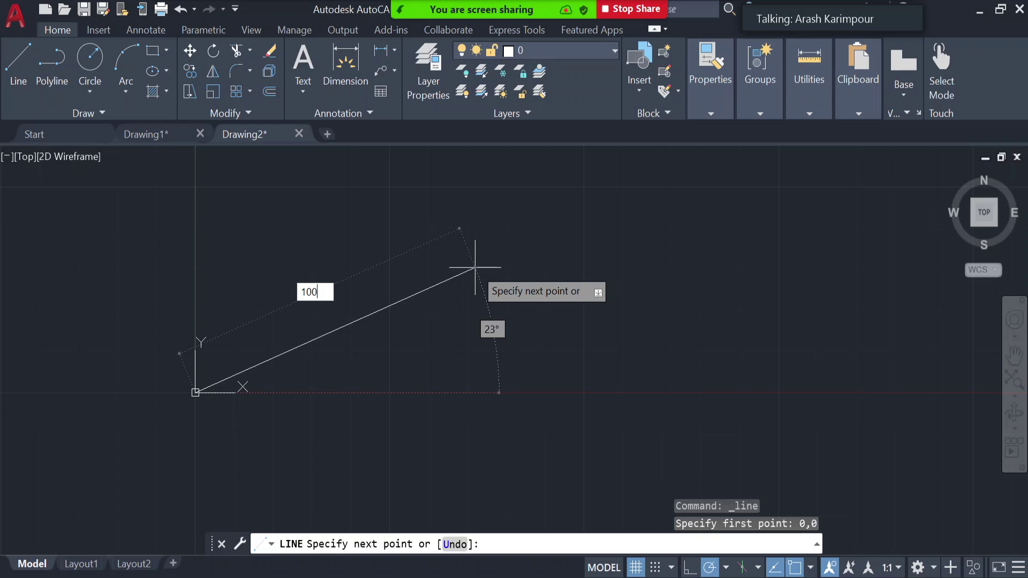
pyautogui.press('Tab')
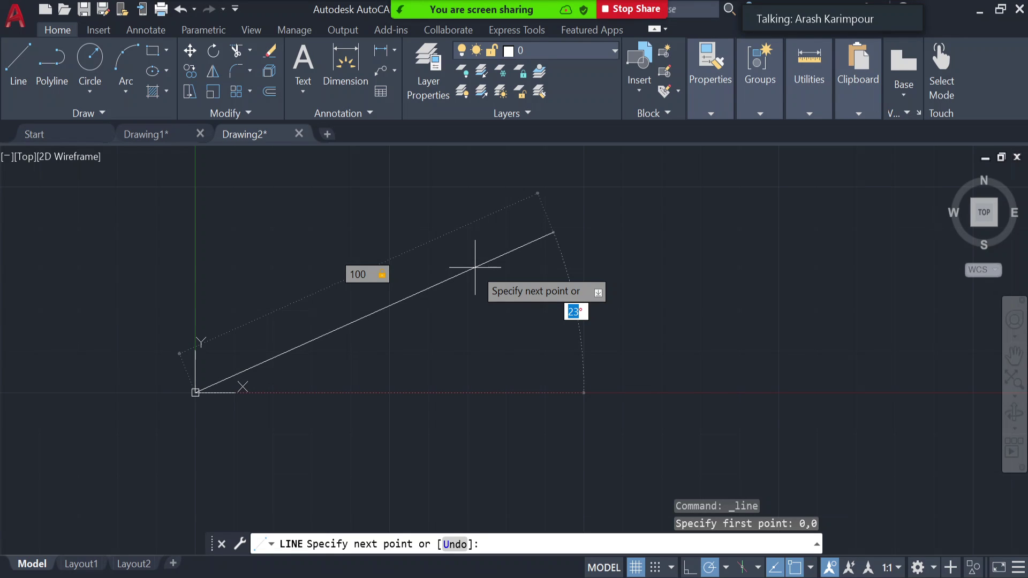
pyautogui.write('35')
pyautogui.press('Tab')
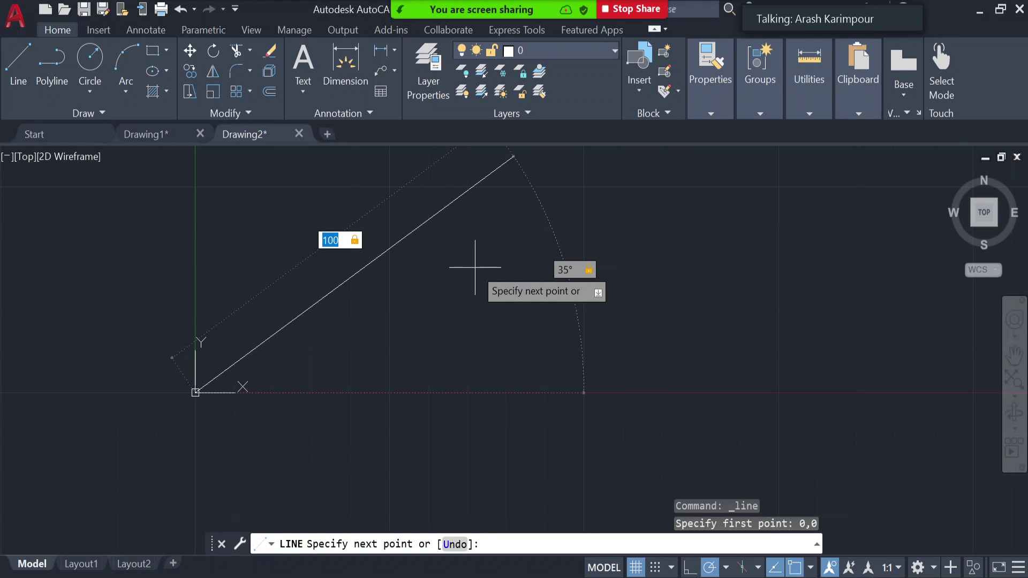
# Step: Change the pending line's length to 50 while keeping the 35° angle, place its endpoint and end the command
pyautogui.press('Tab')
pyautogui.press('Tab')
pyautogui.press('Tab')
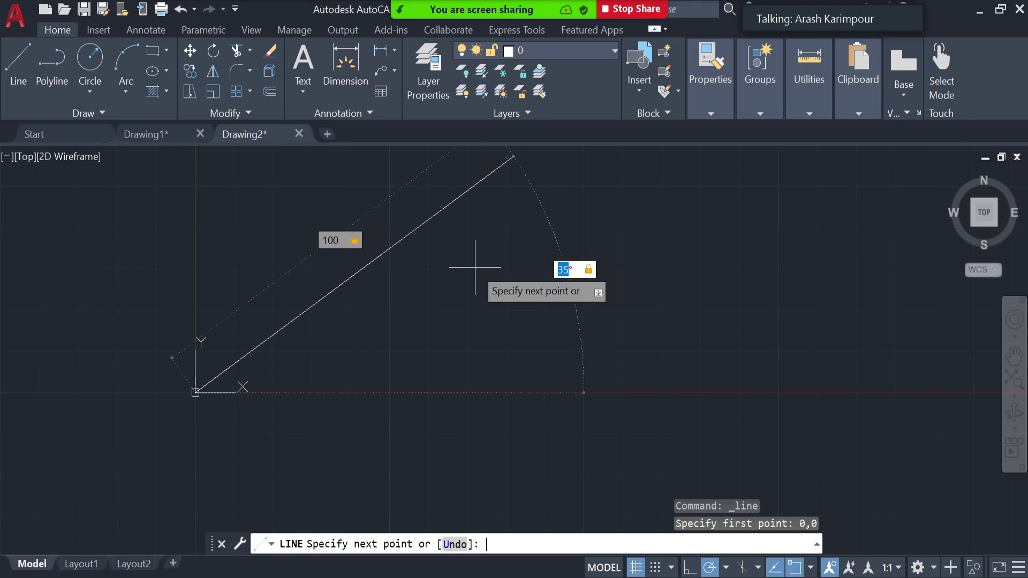
pyautogui.press('Tab')
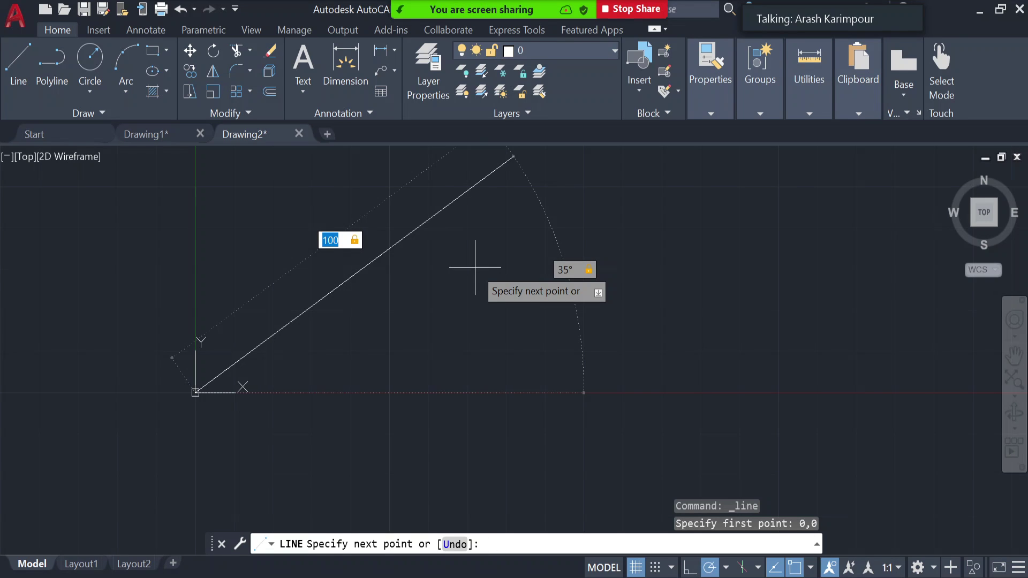
pyautogui.write('50')
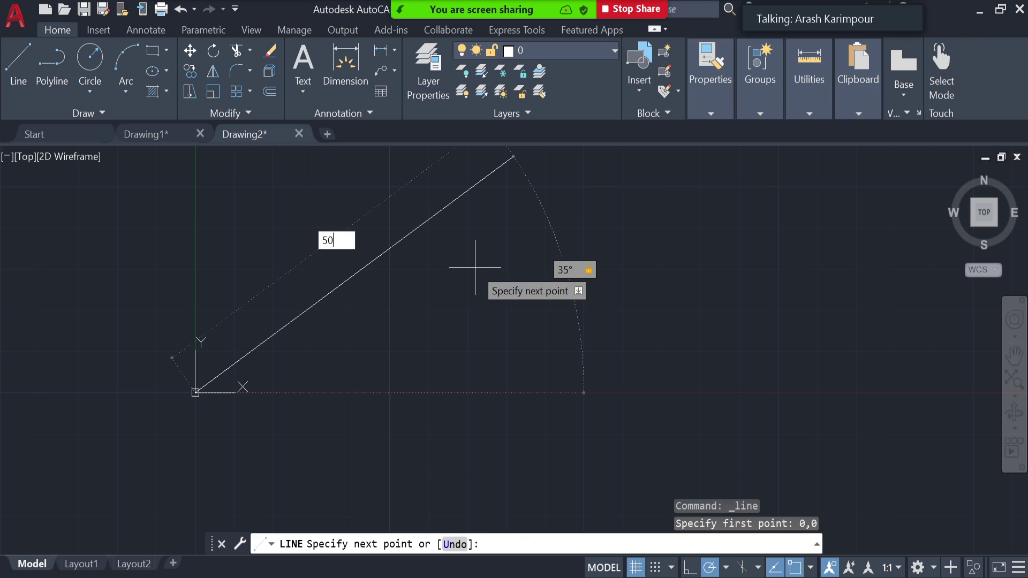
pyautogui.press('Return')
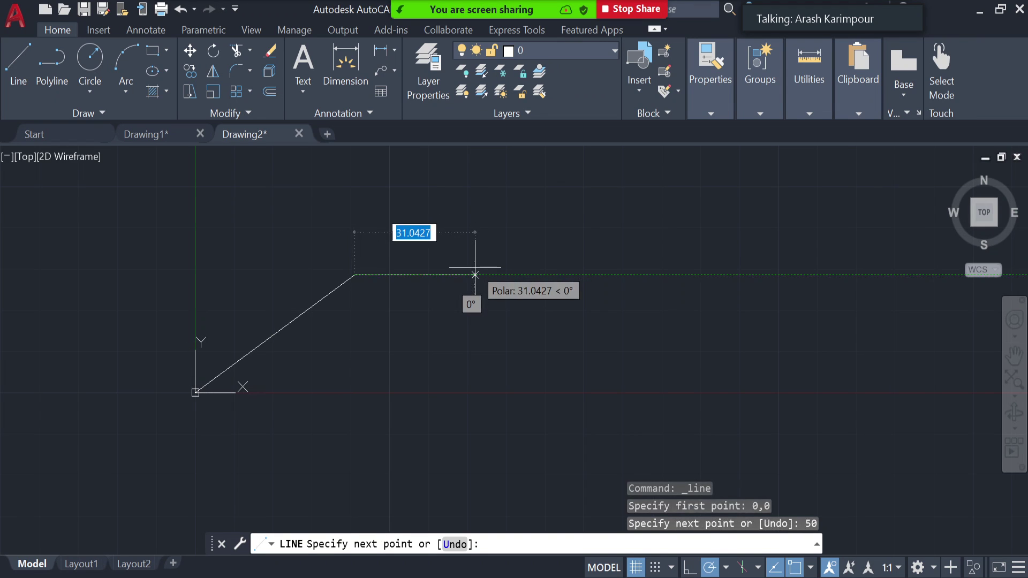
pyautogui.press('Escape')
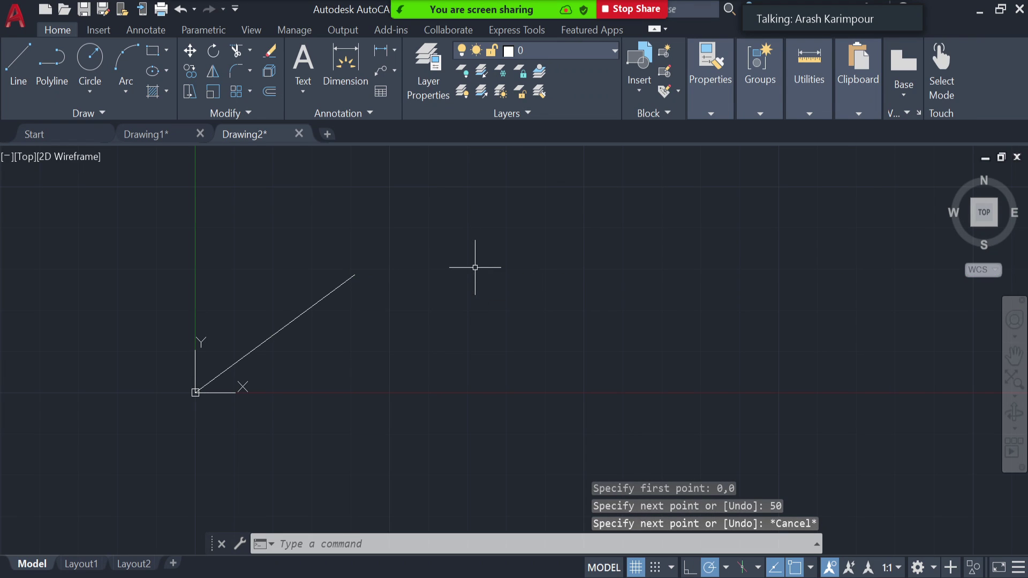
# Step: Delete the slanted 50-long line from the drawing
pyautogui.click(284, 327)
pyautogui.moveTo(195, 393)
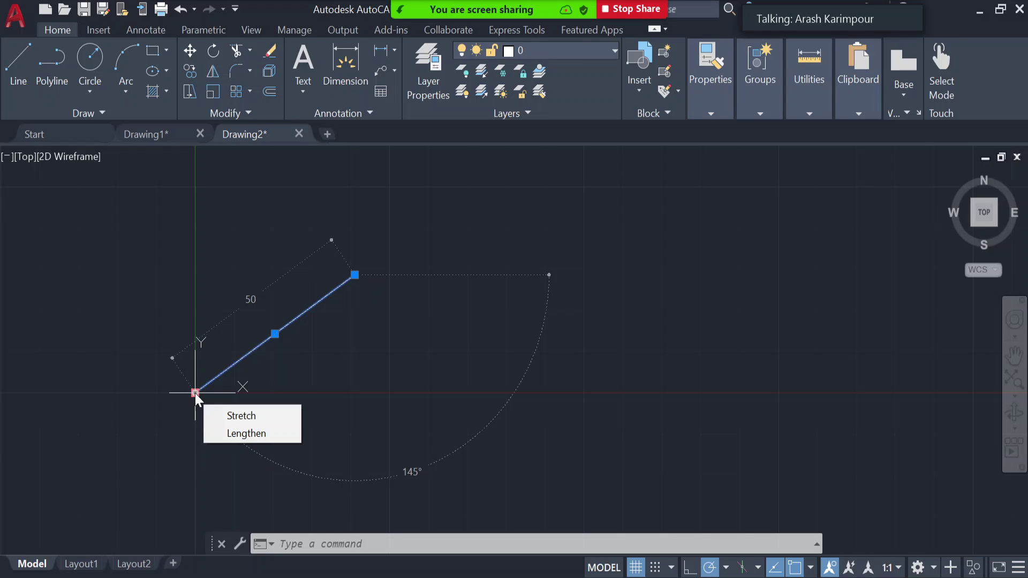
pyautogui.press('Delete')
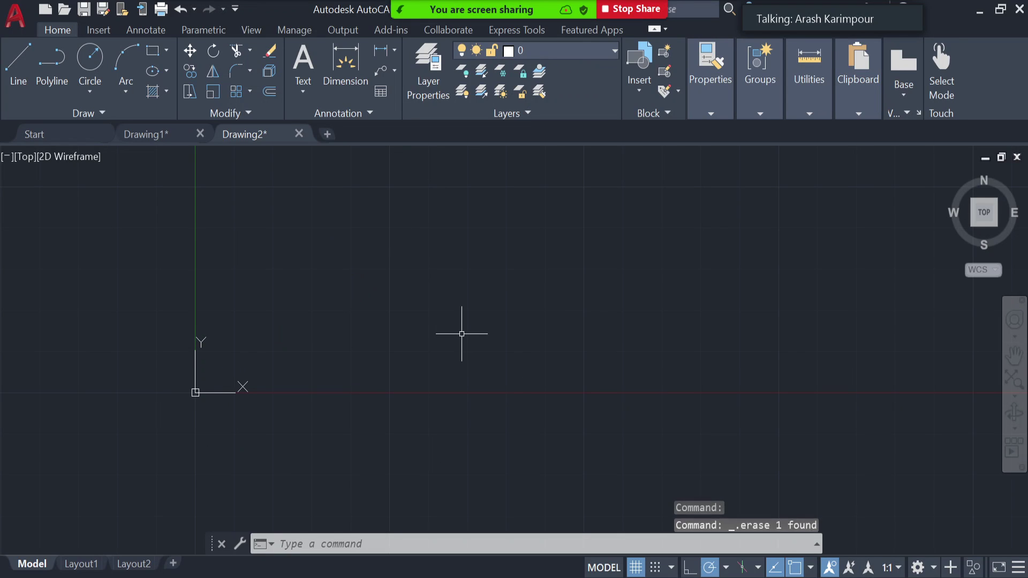
# Step: Draw a line from 0,0 with length 100 at about 34°, end the command and undo the line
pyautogui.click(9, 59)
pyautogui.write('0')
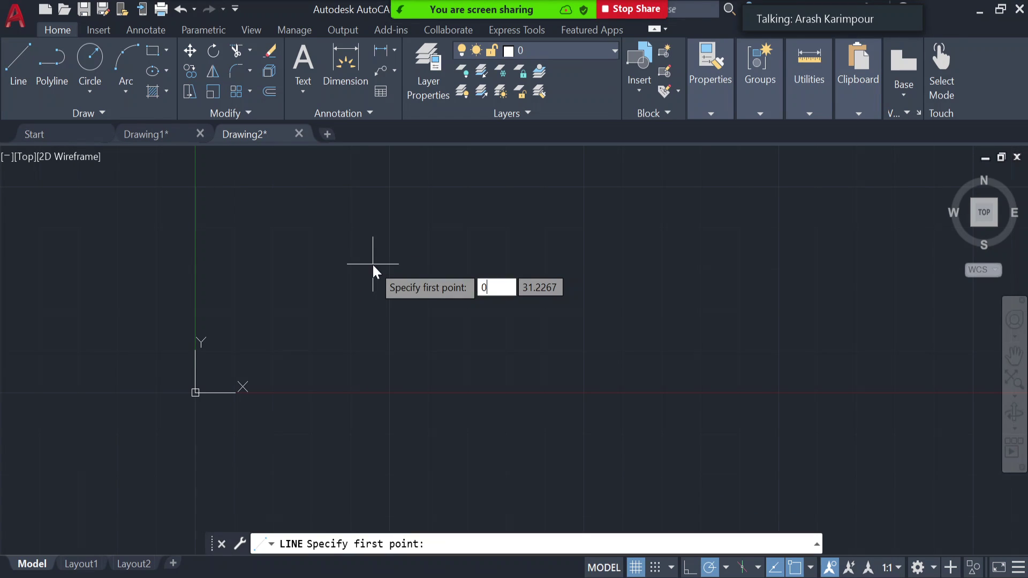
pyautogui.press('Tab')
pyautogui.write('0')
pyautogui.press('Return')
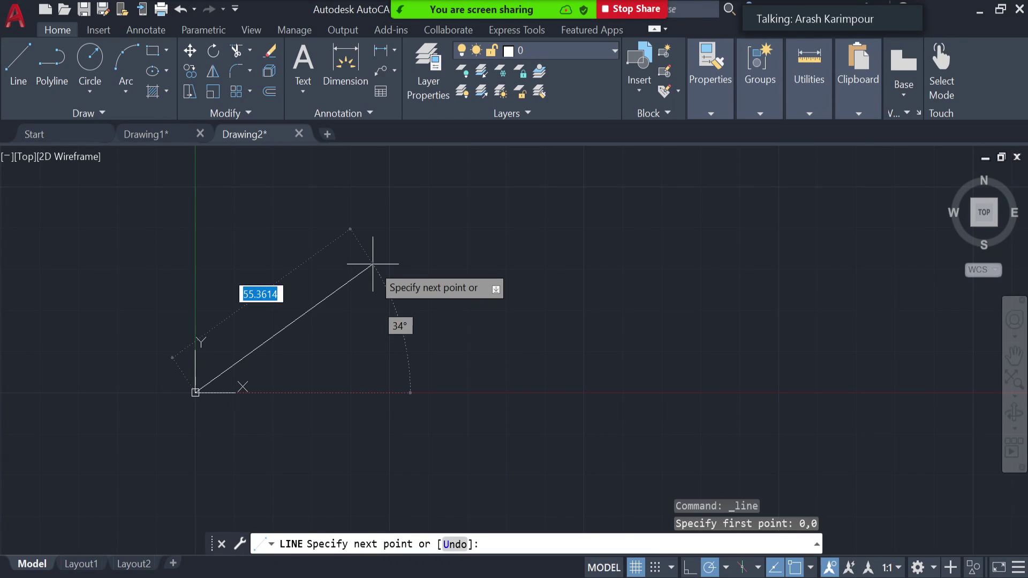
pyautogui.write('100')
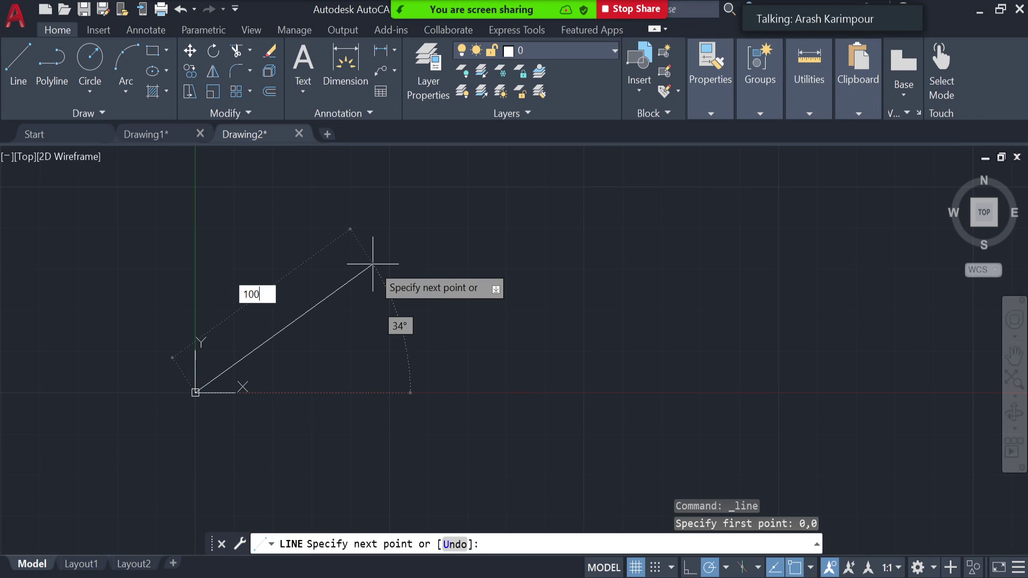
pyautogui.press('Return')
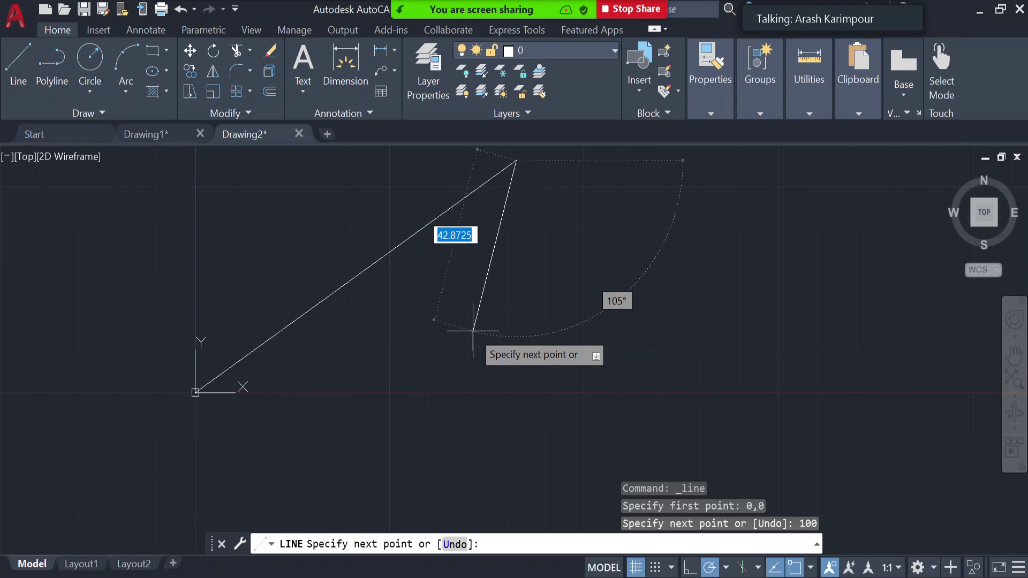
pyautogui.press('Escape')
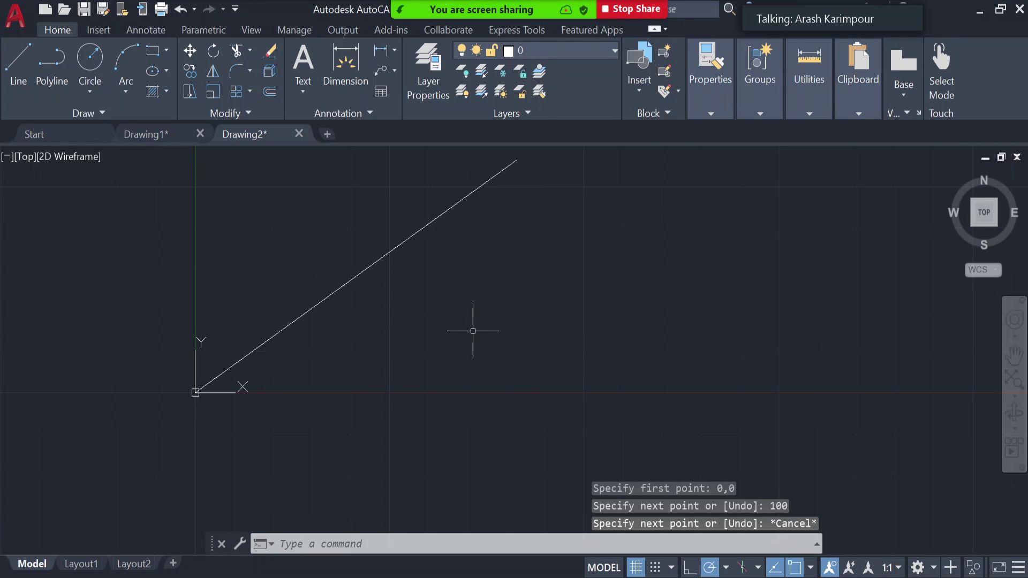
pyautogui.hotkey('ctrl', 'z')
# Step: Start a new line with its first point at coordinates 0,0
pyautogui.click(8, 63)
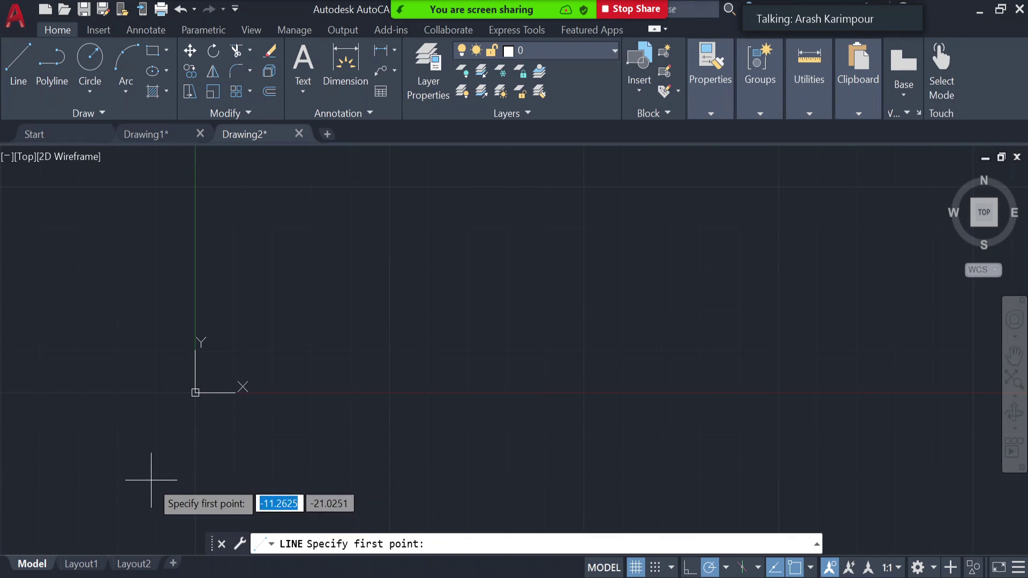
pyautogui.write('0')
pyautogui.press('Tab')
pyautogui.write('0')
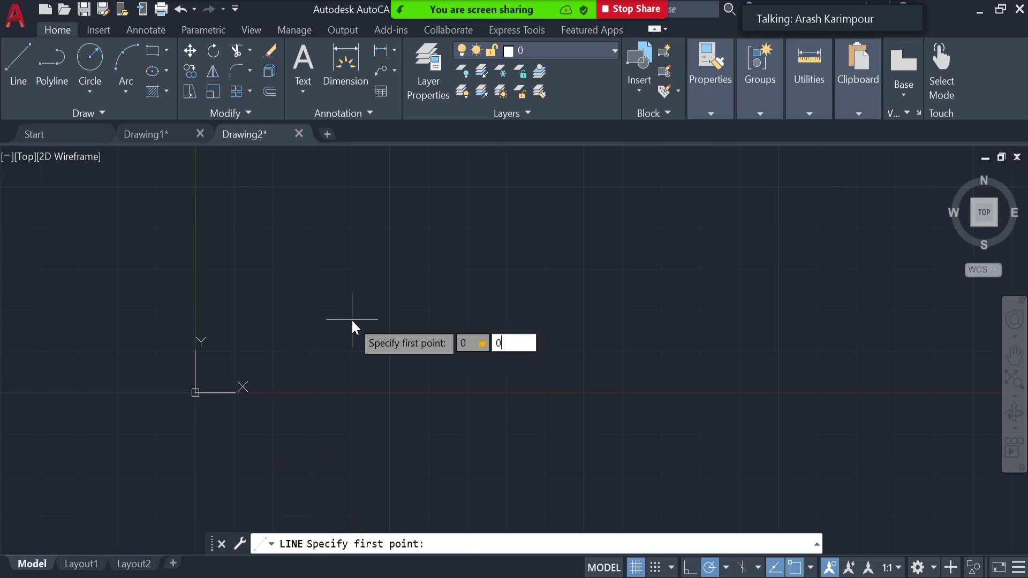
pyautogui.press('Return')
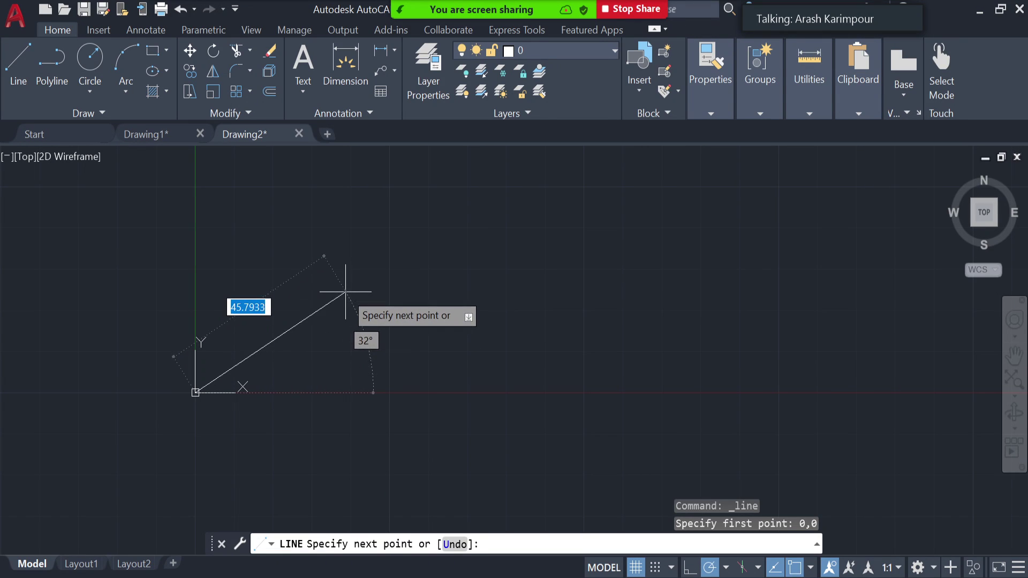
# Step: Finish the line from the origin with length 50 at 25° below the positive X axis, and end the command
pyautogui.write('50')
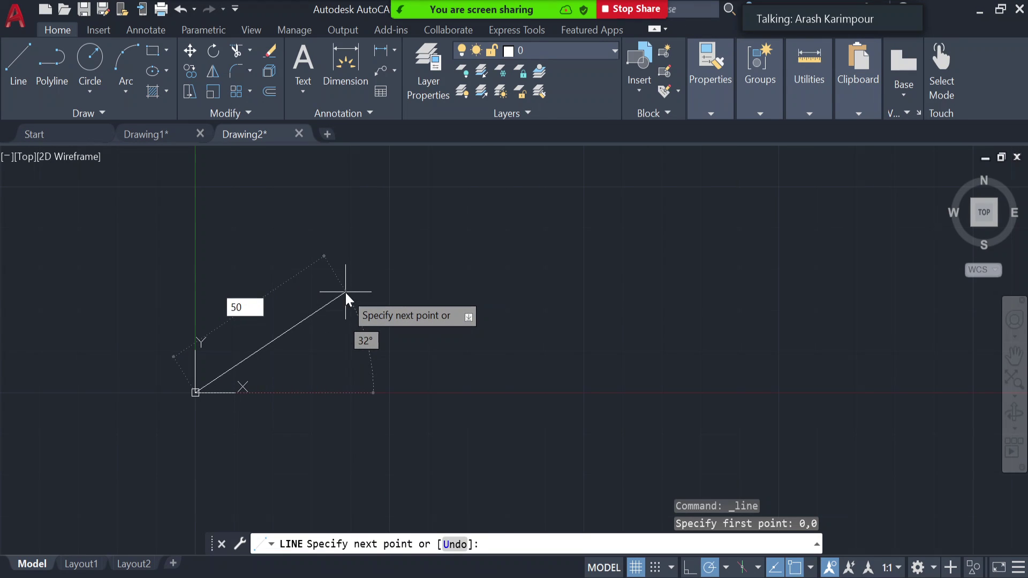
pyautogui.press('Tab')
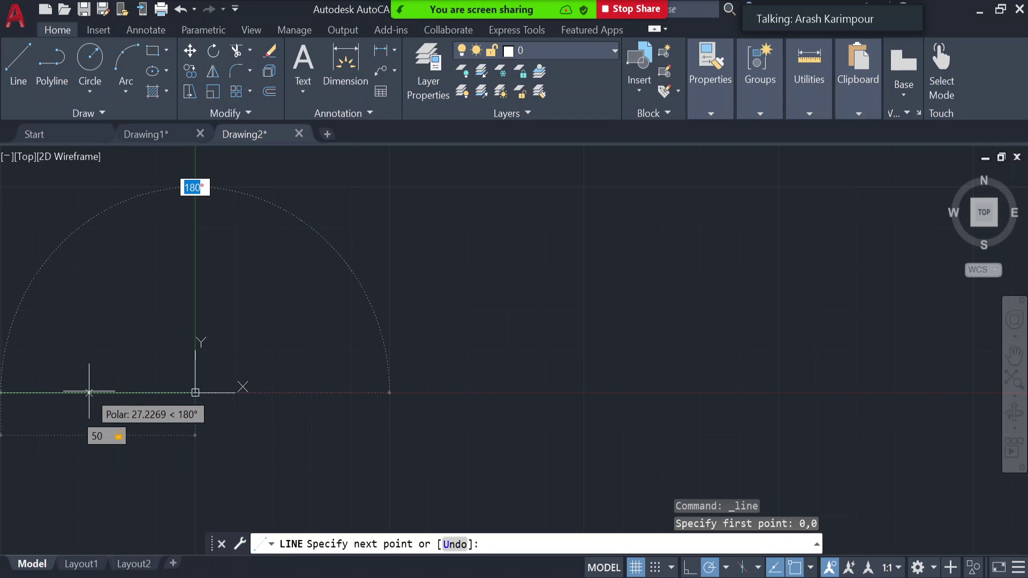
pyautogui.write('9')
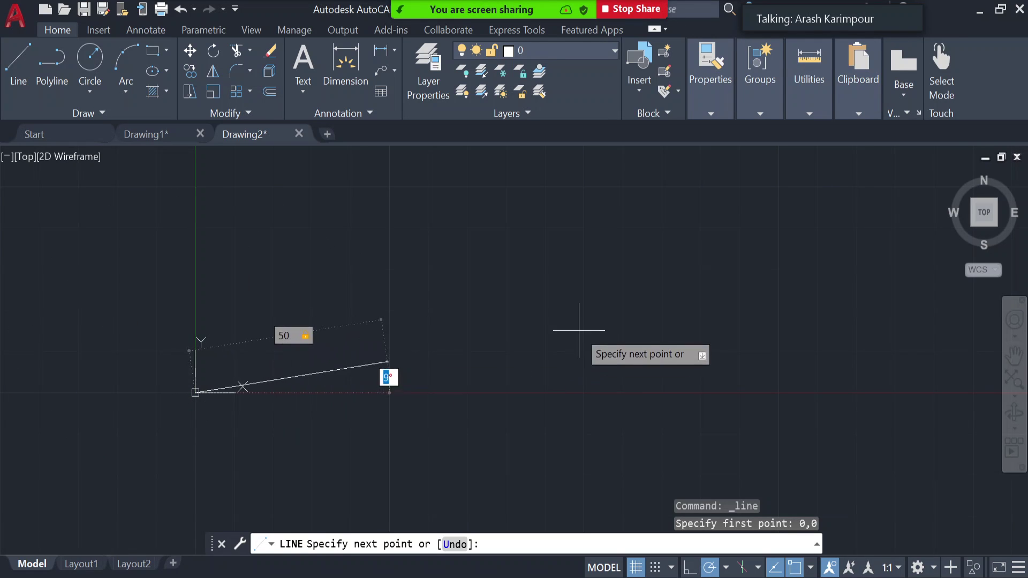
pyautogui.scroll(-2, 579, 331)
pyautogui.scroll(2, 246, 365)
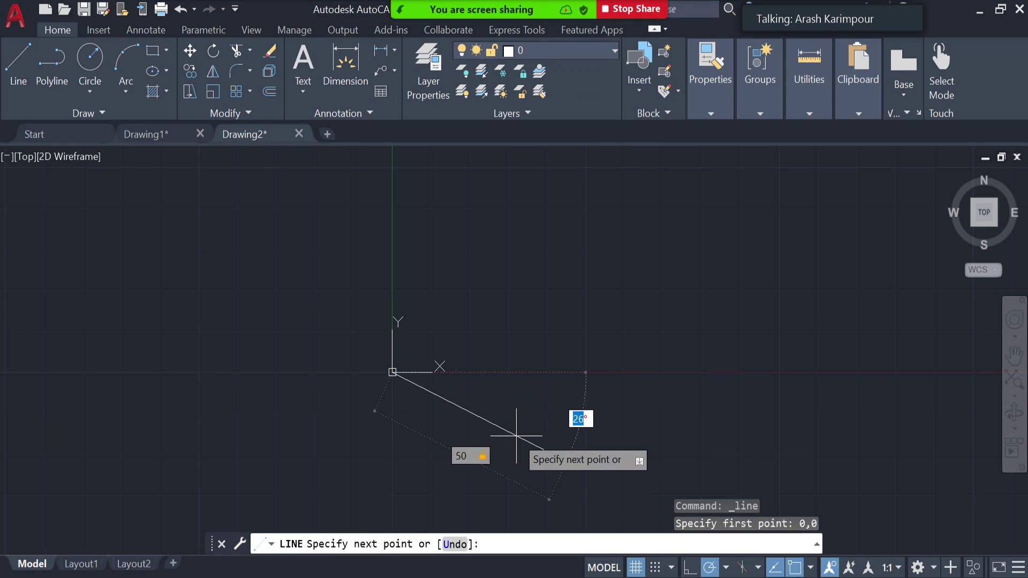
pyautogui.press('Return')
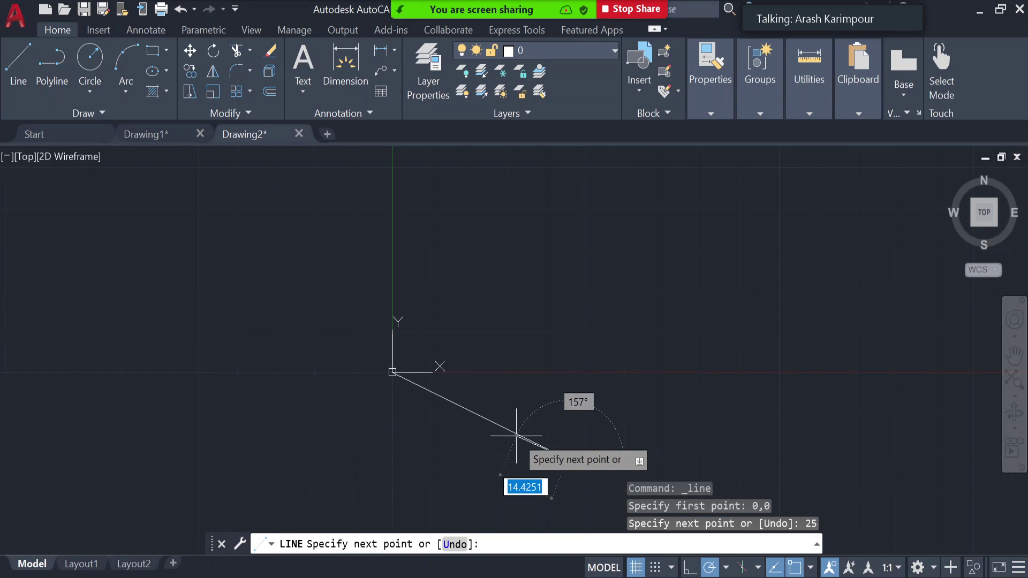
pyautogui.press('Return')
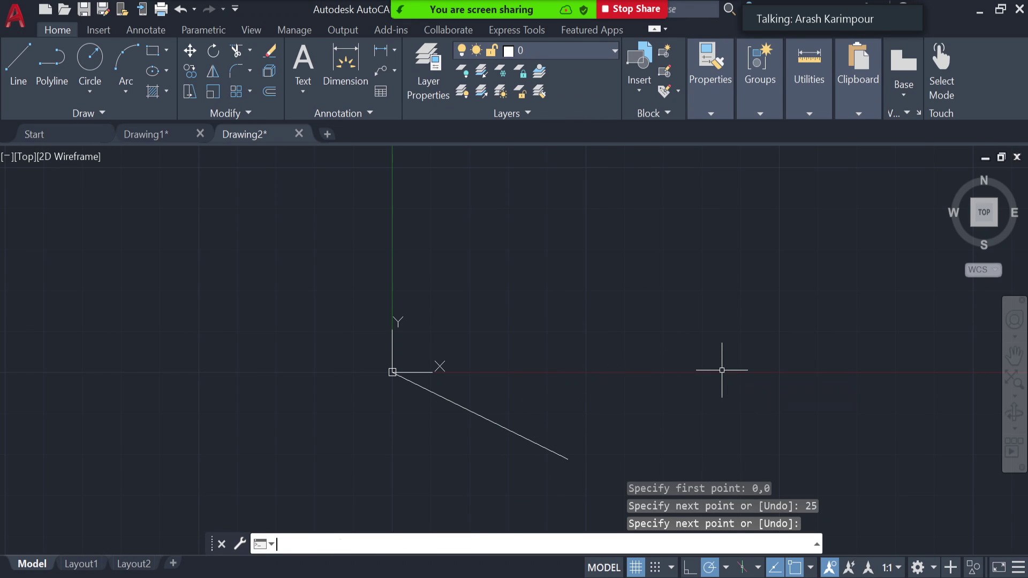